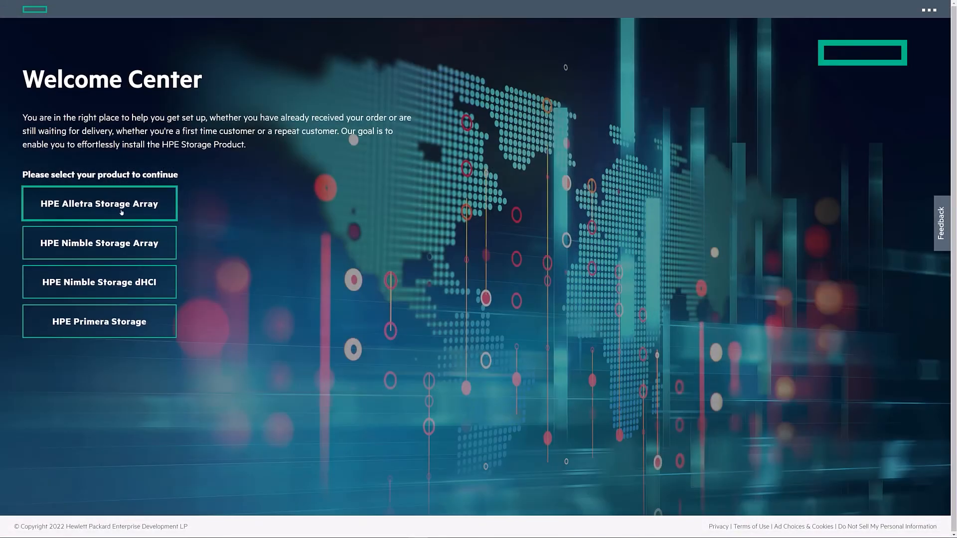
Start HPE Alletra Storage Array setup and choose the 6050 model.
click(121, 212)
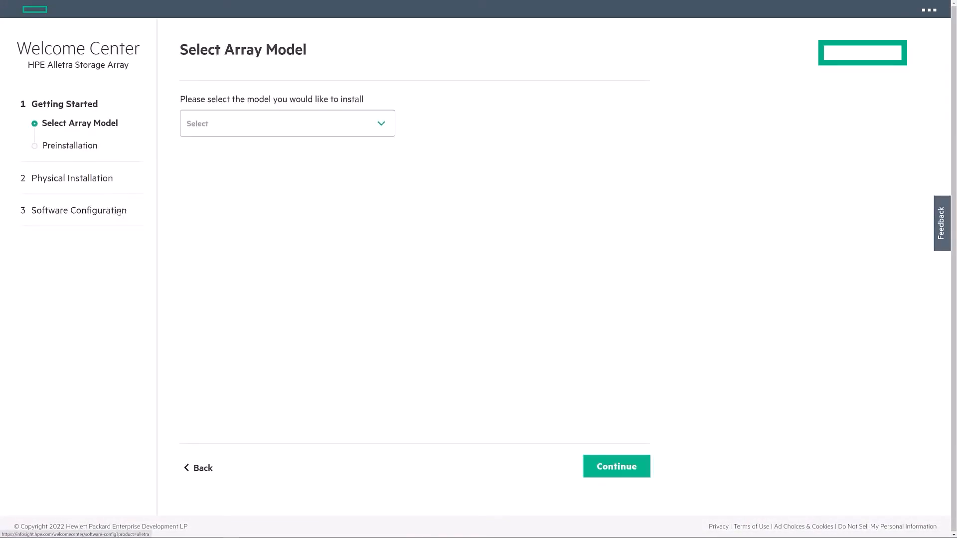
click(344, 124)
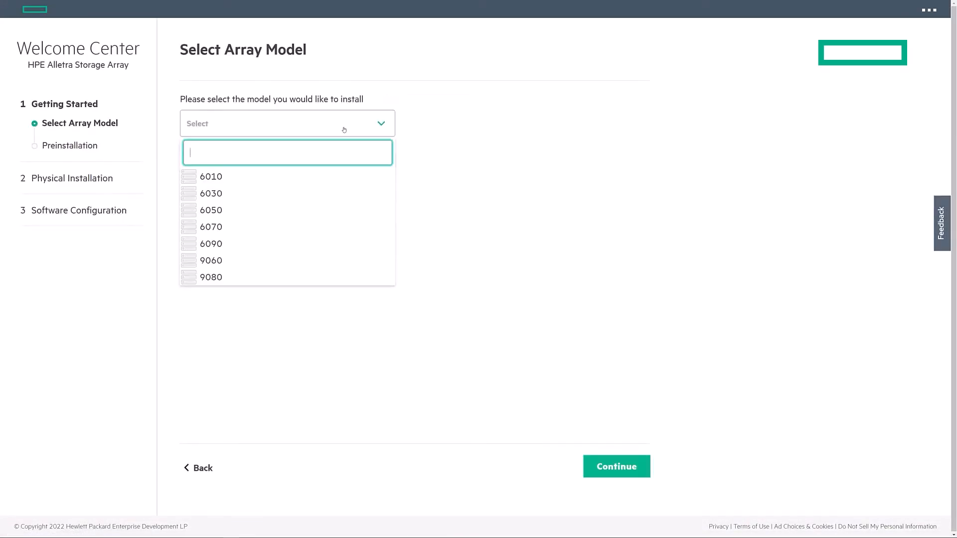
click(336, 209)
Step through the Preinstallation and Unbox stages to the Setup Complete stage.
click(606, 468)
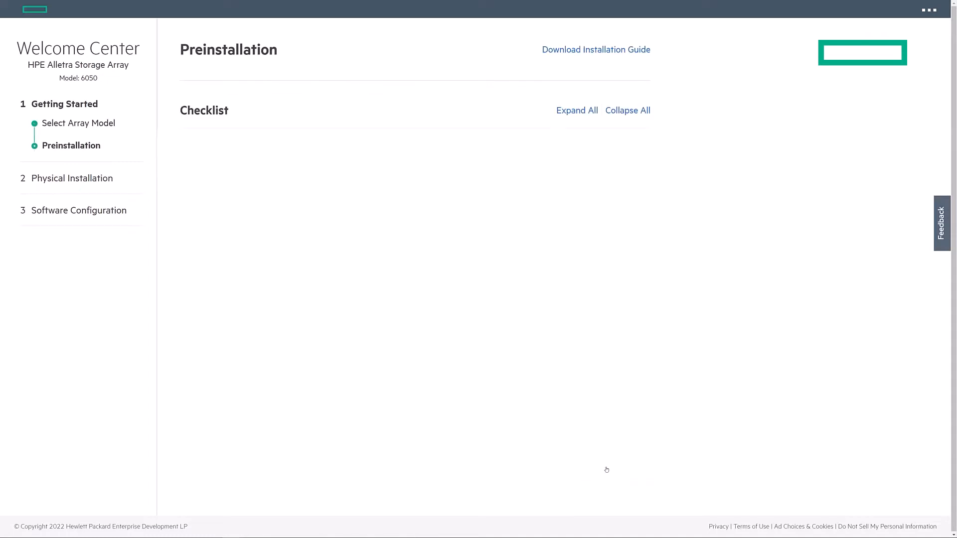
scroll(605, 463, down, 10)
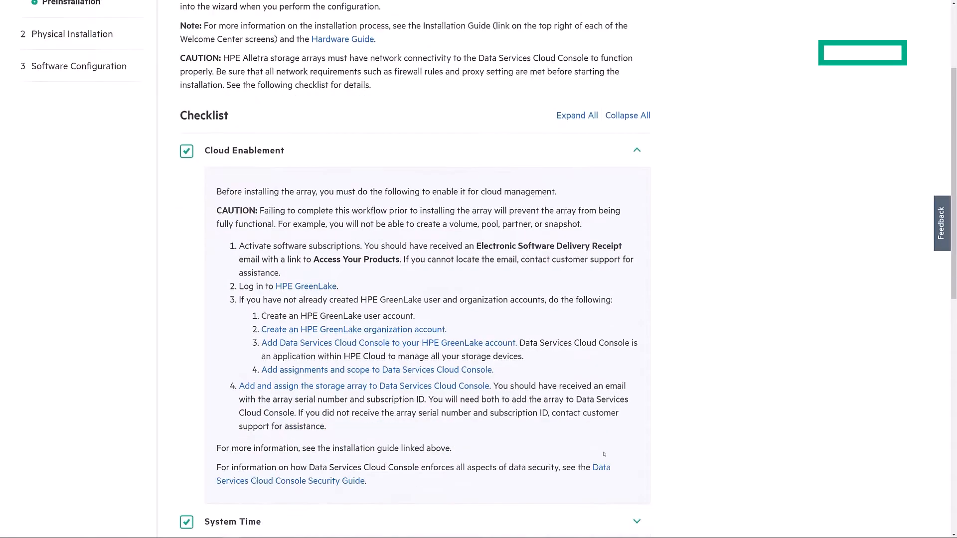
scroll(606, 449, down, 3)
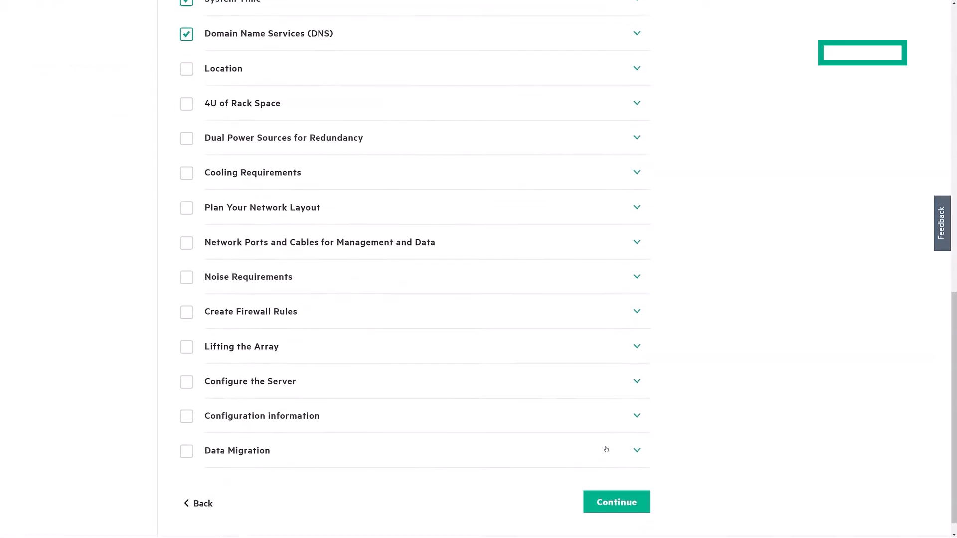
click(624, 483)
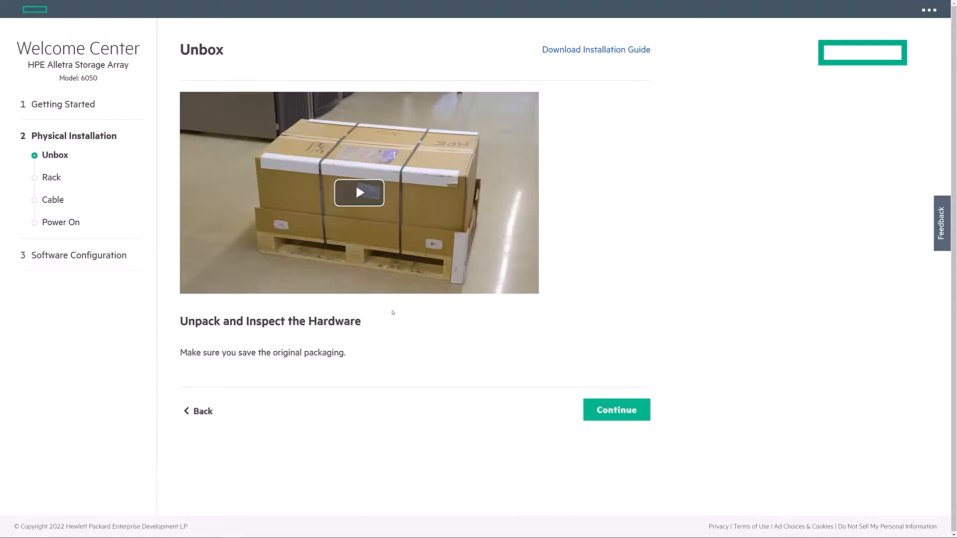
click(120, 263)
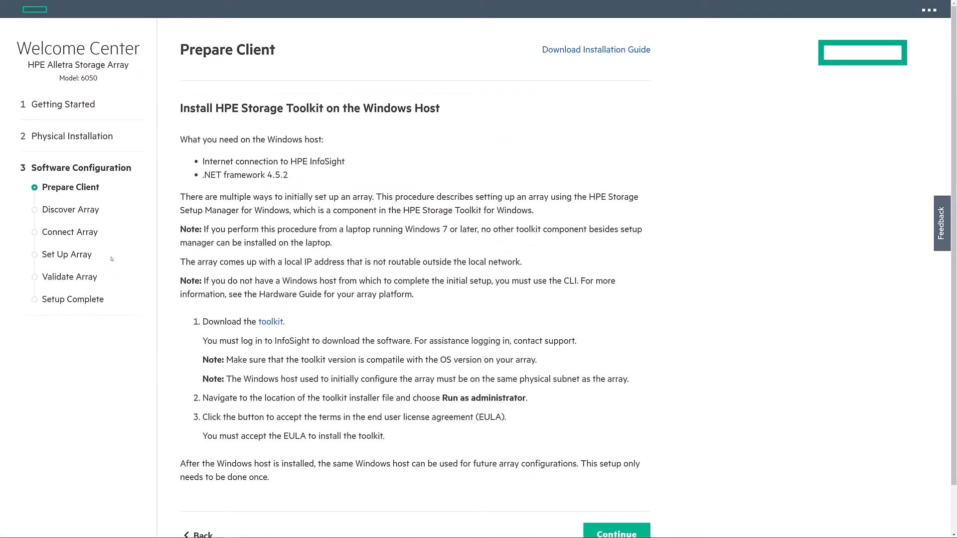
scroll(421, 284, down, 1)
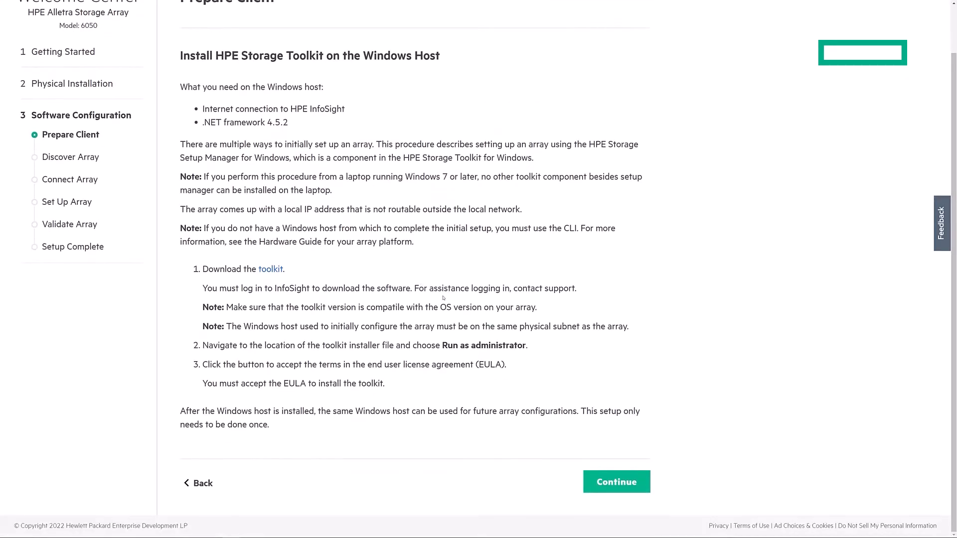
click(73, 246)
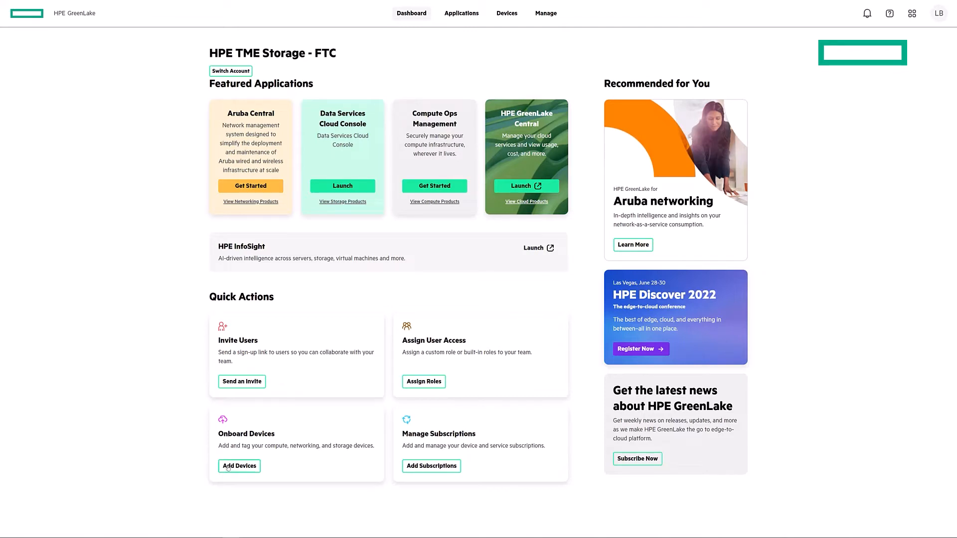
Go to the Devices inventory and begin adding a Storage Devices type device.
click(228, 466)
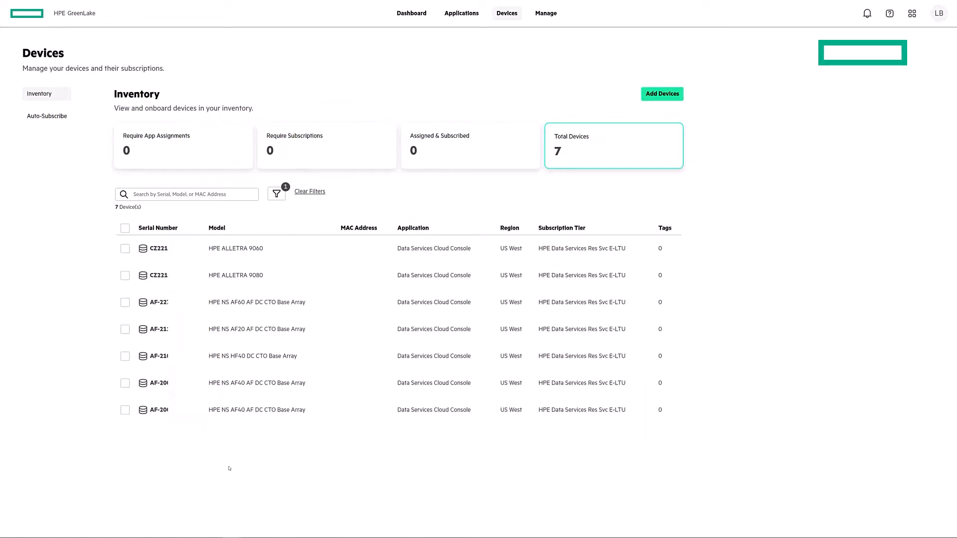
click(656, 97)
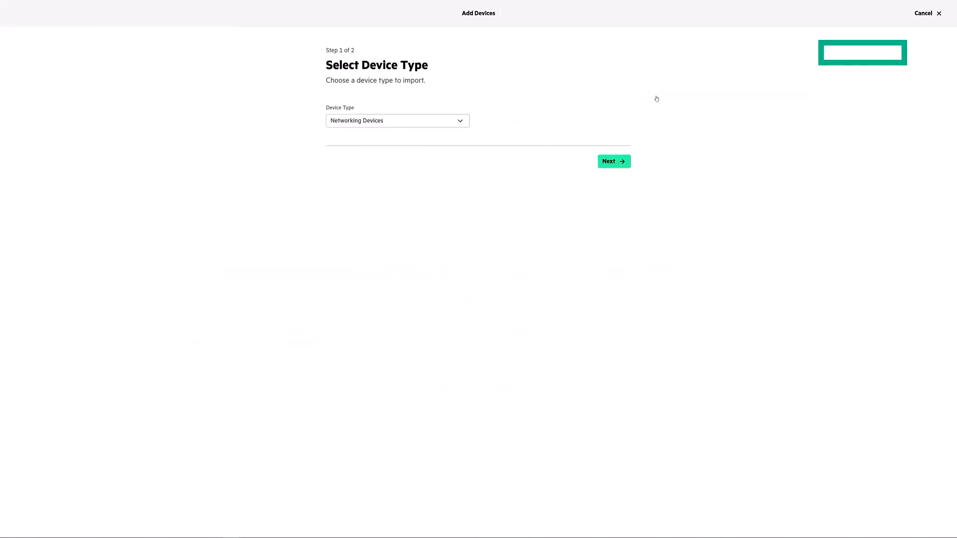
click(451, 121)
click(435, 150)
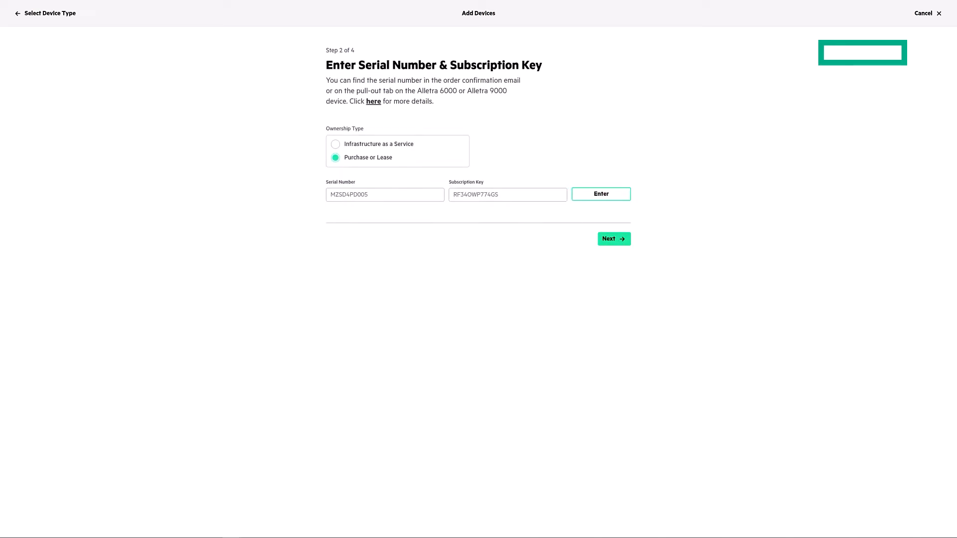
Enter the array's serial number and subscription key, skip tags, and finish adding it.
click(384, 195)
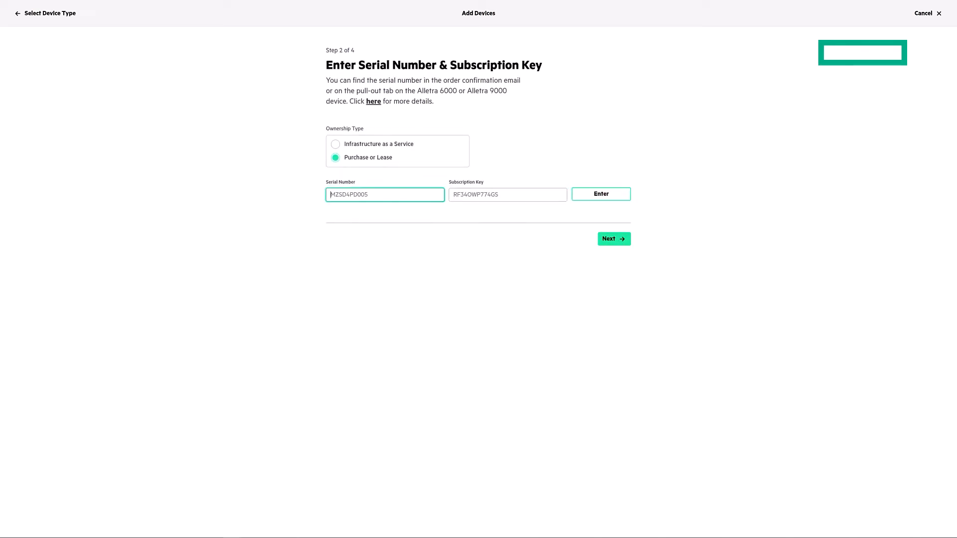
text(AF-30)
key(Tab)
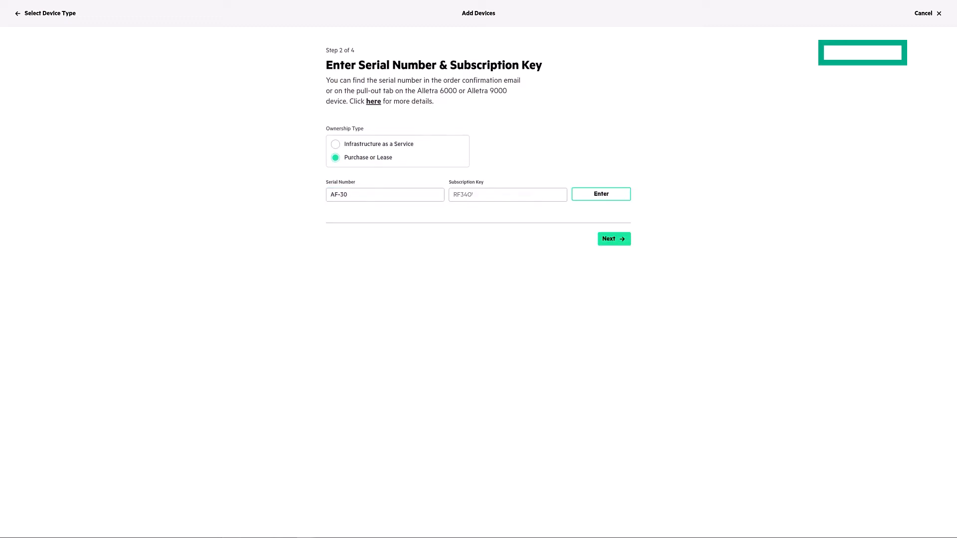
click(508, 195)
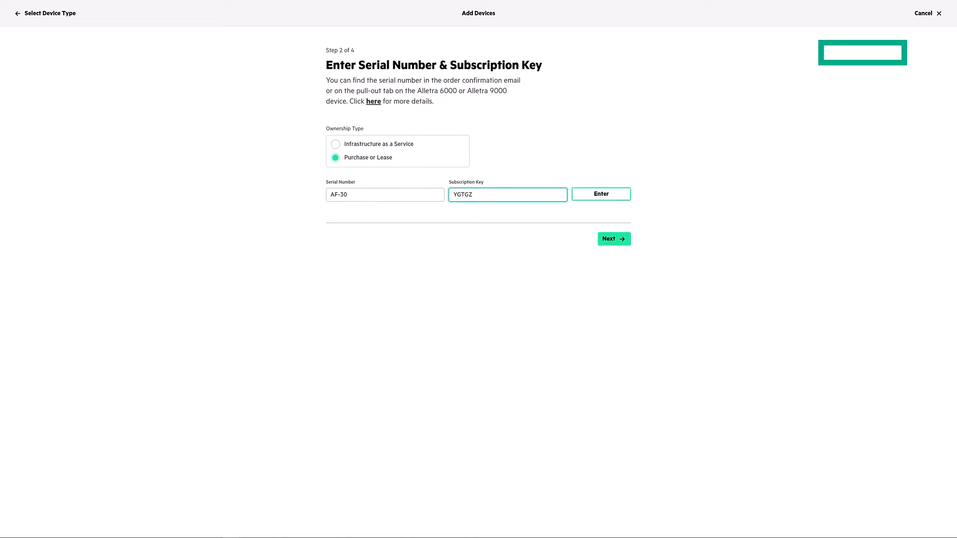
key(Return)
click(615, 276)
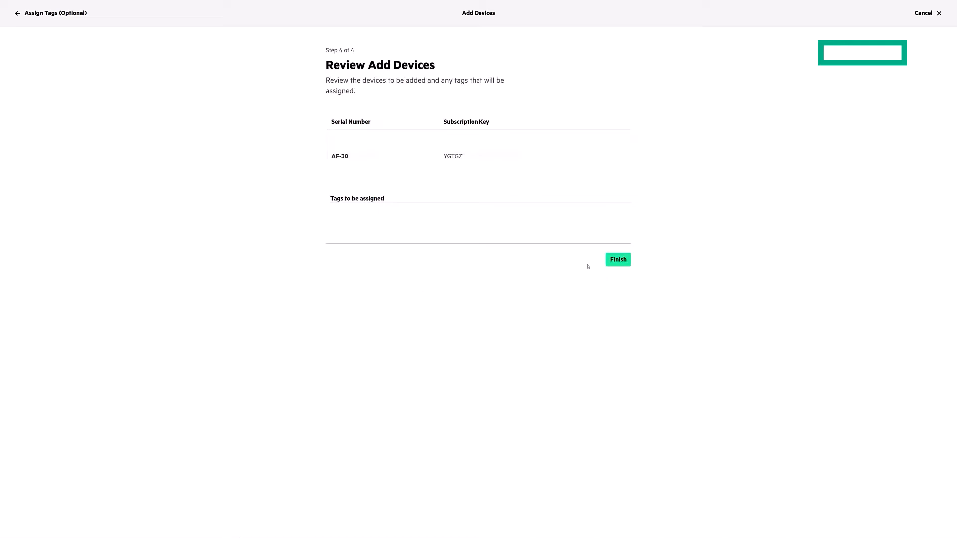
click(624, 262)
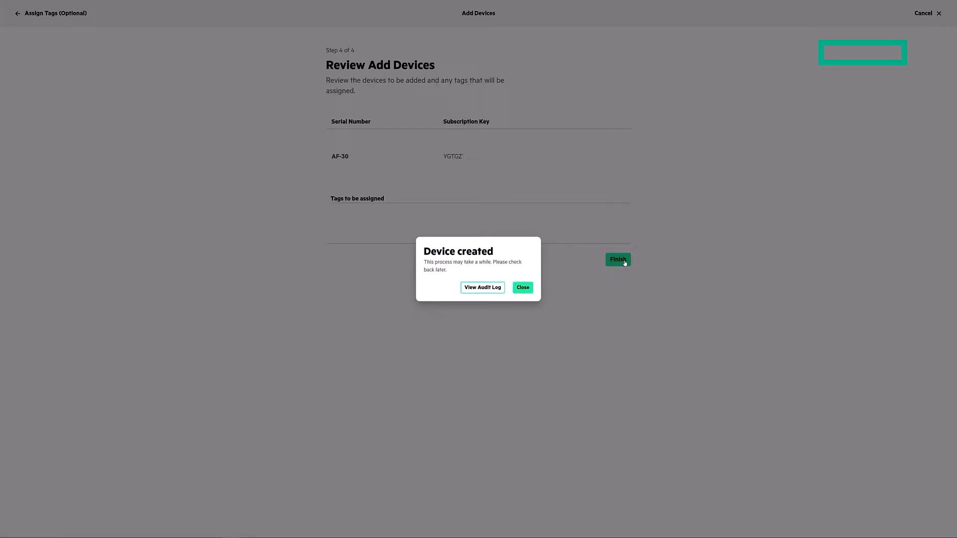
click(535, 293)
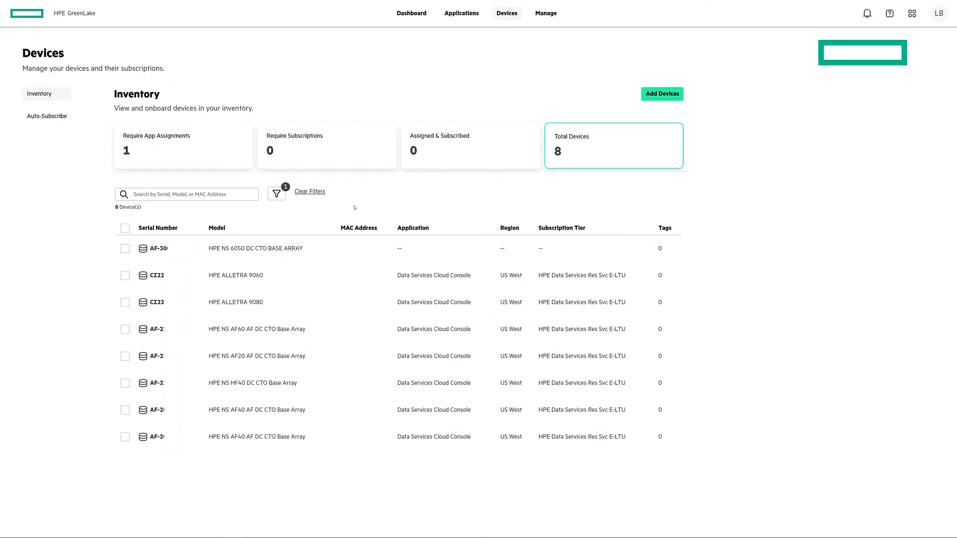
Assign the new 6050 array to Data Services Cloud Console, region US West.
click(125, 250)
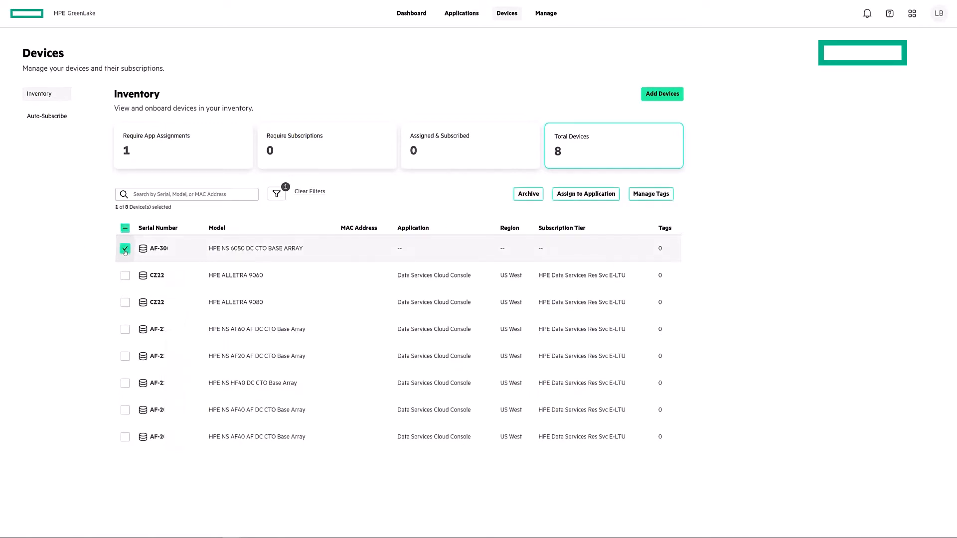
click(578, 195)
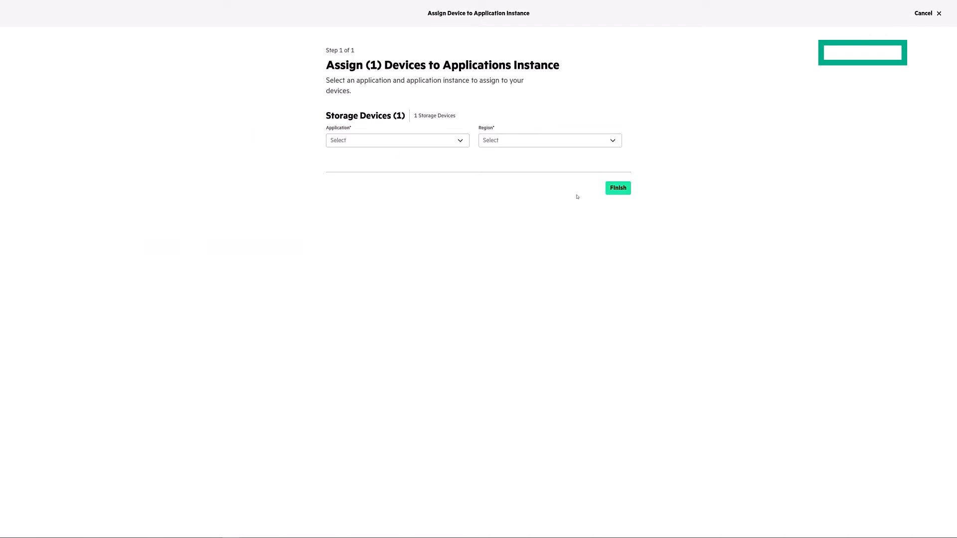
click(427, 148)
click(425, 155)
click(501, 140)
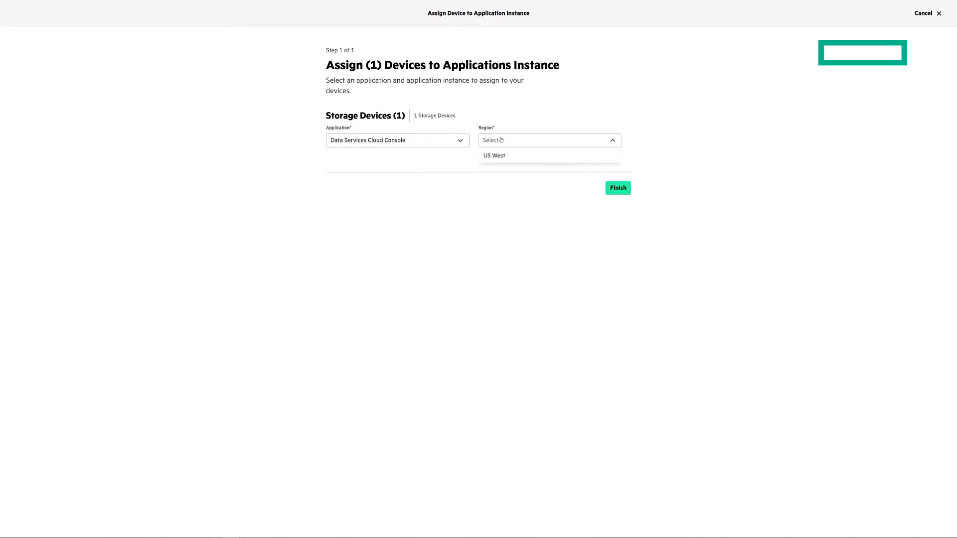
click(504, 156)
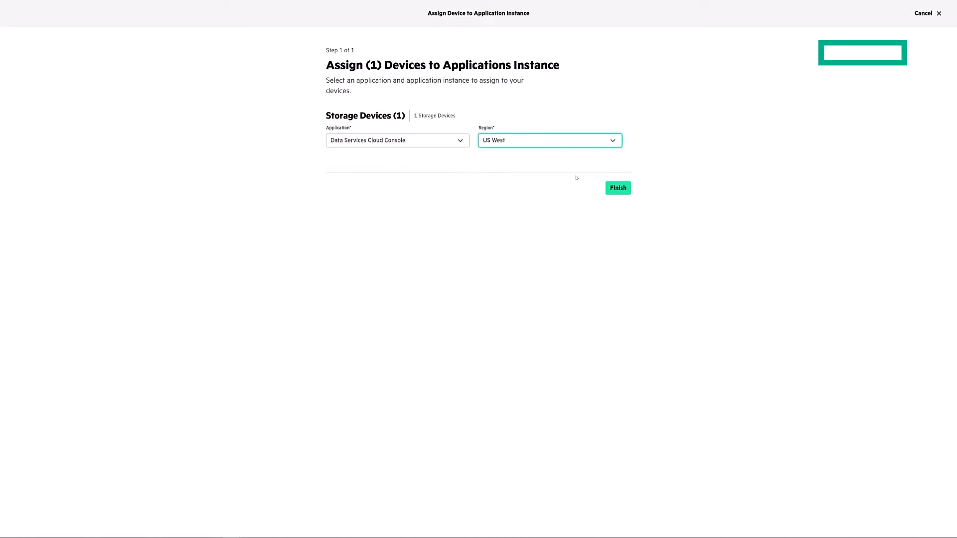
click(617, 189)
click(528, 290)
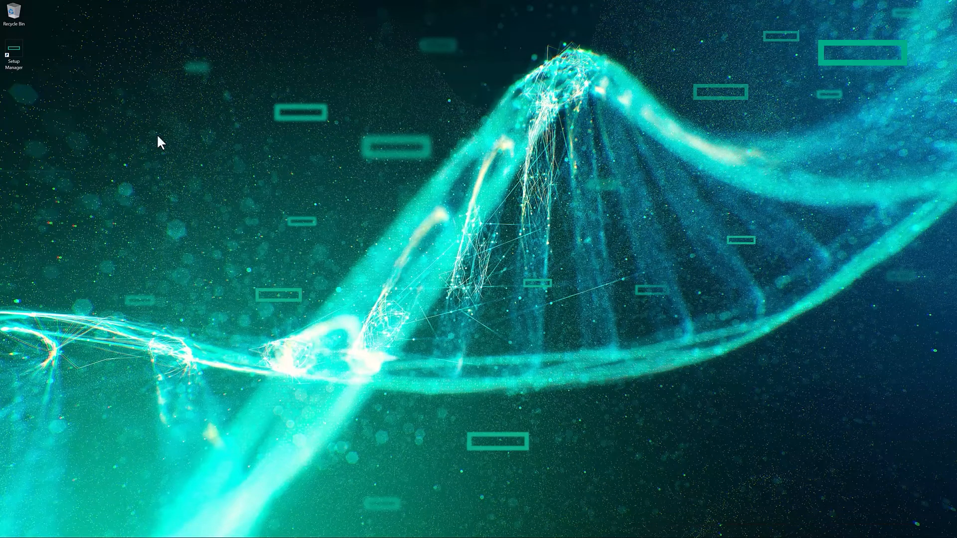
Launch Setup Manager, select the uninitialized 6050 array, and continue its setup in the browser.
double_click(12, 60)
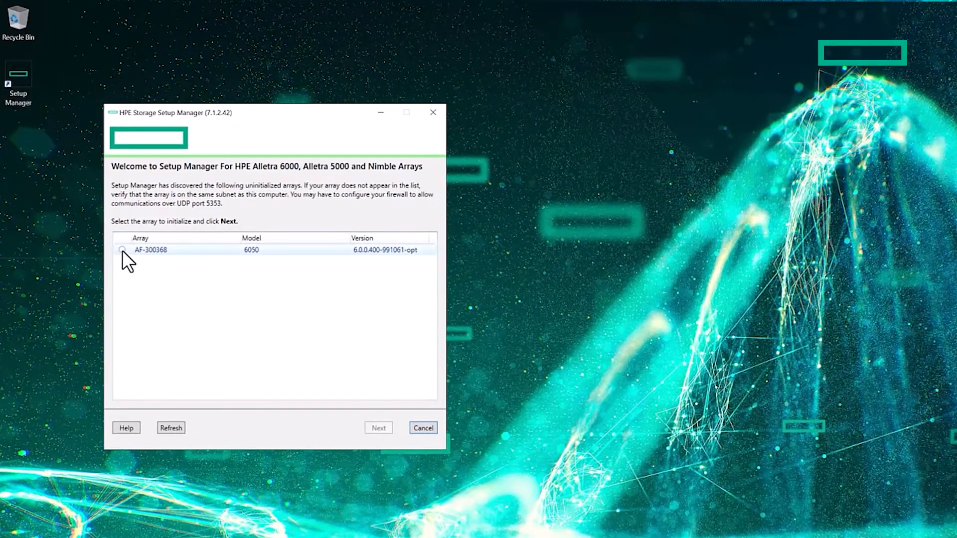
click(122, 250)
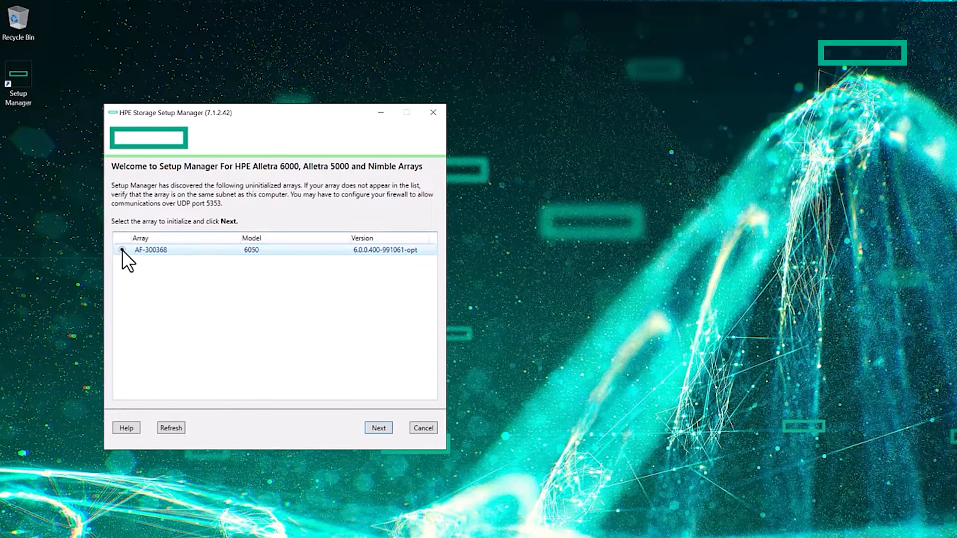
click(377, 426)
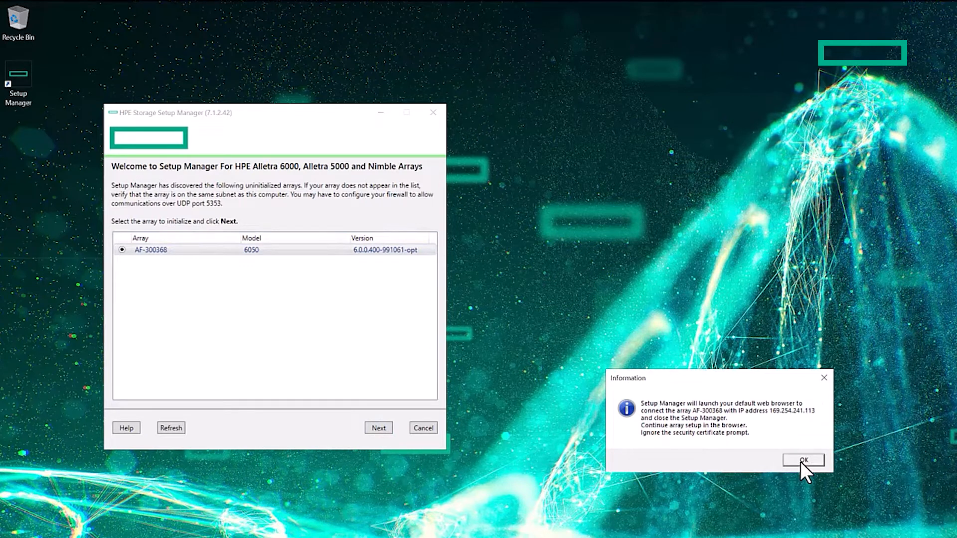
click(801, 460)
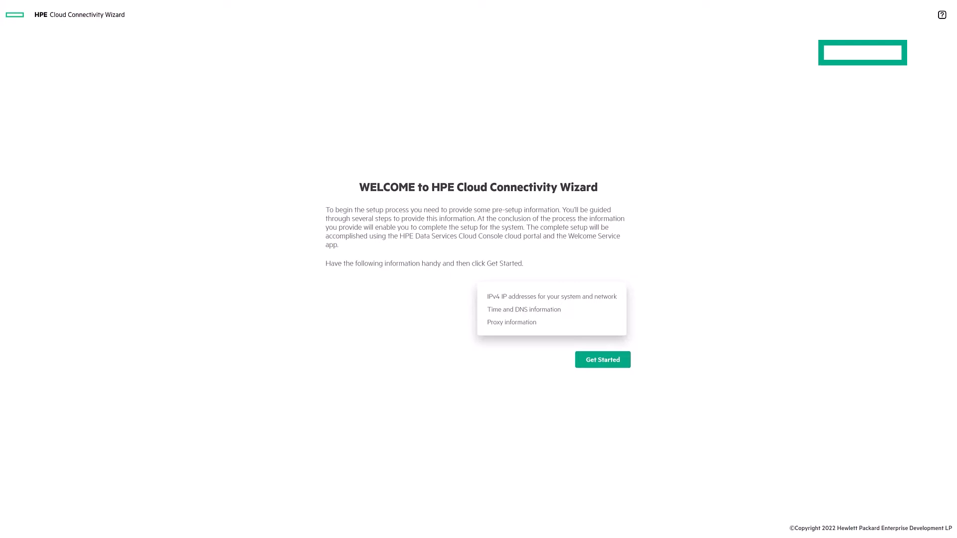
Start the cloud connectivity setup and accept the license agreement.
click(599, 361)
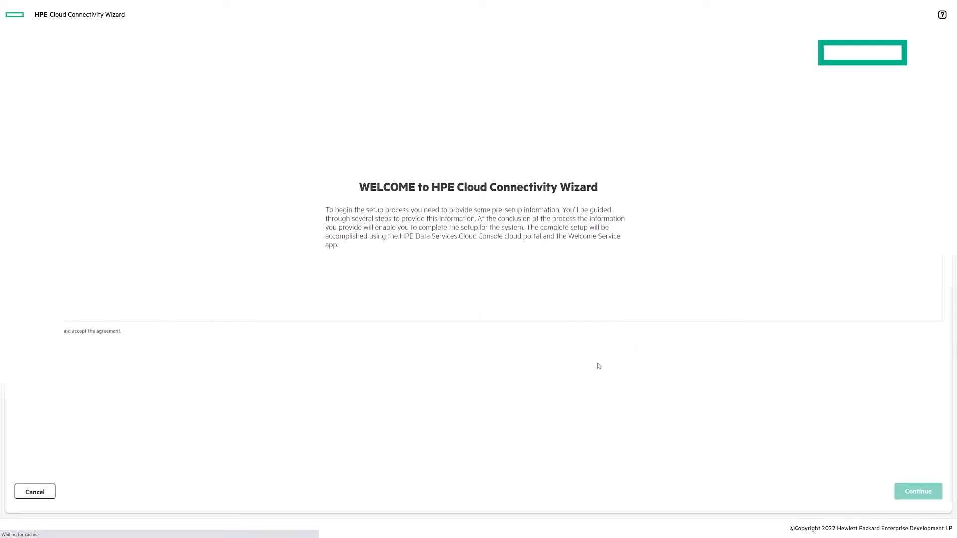
drag(938, 129, 939, 312)
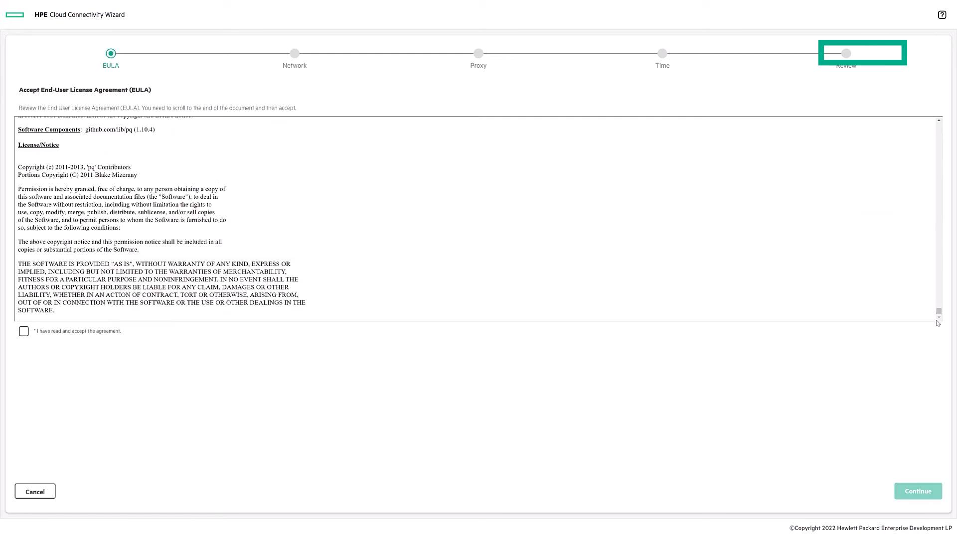
click(24, 332)
click(913, 497)
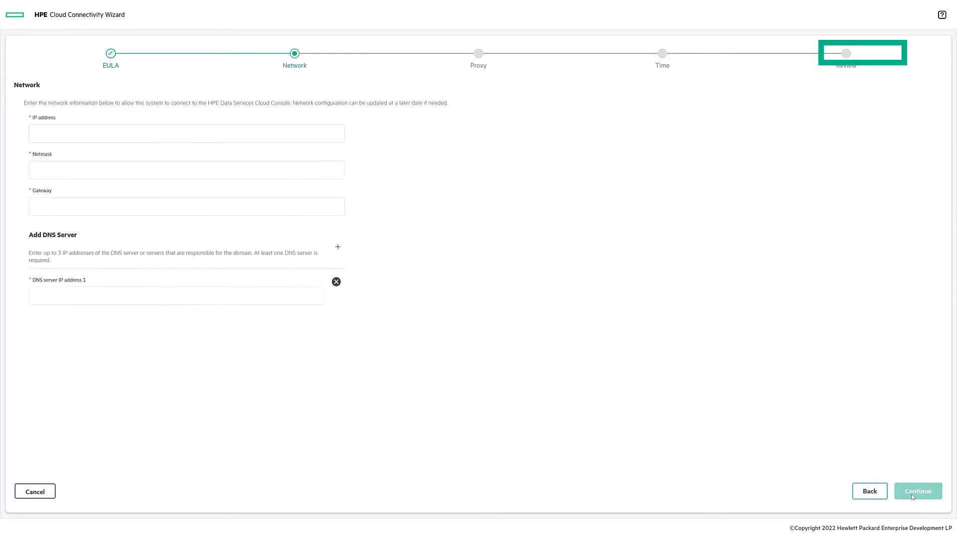
Enter the array's IP address, netmask 255.255.248.0, gateway and DNS server.
text(10.225)
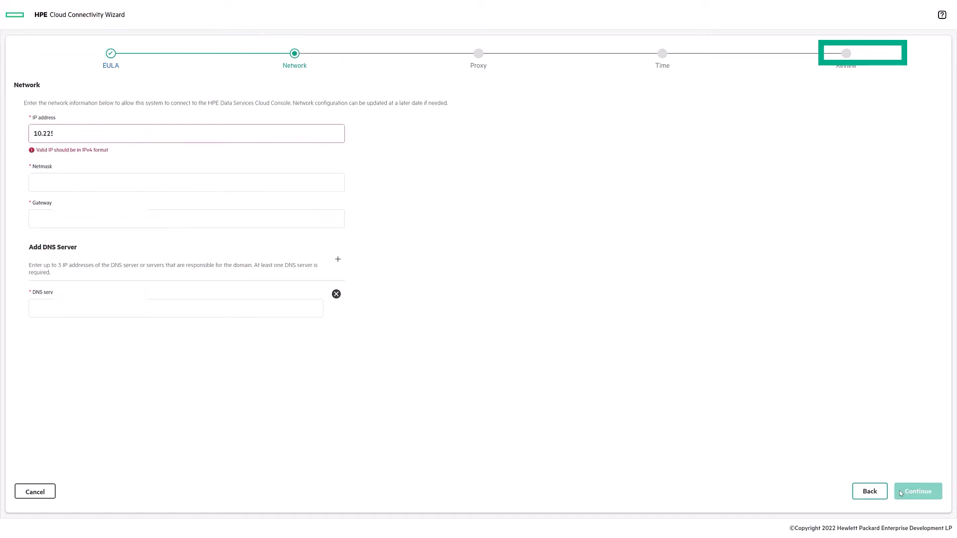
key(Tab)
text(255.255.248.0)
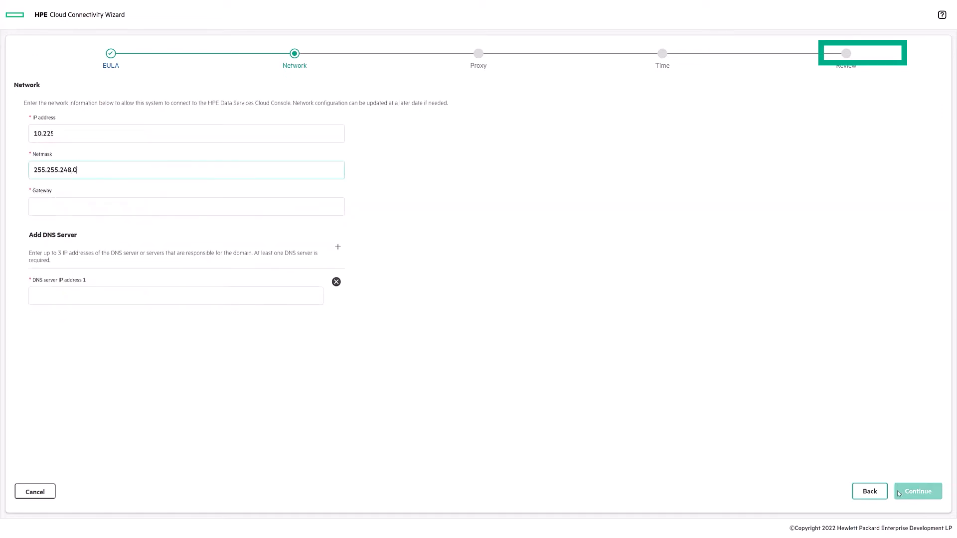
key(Tab)
text(10.22)
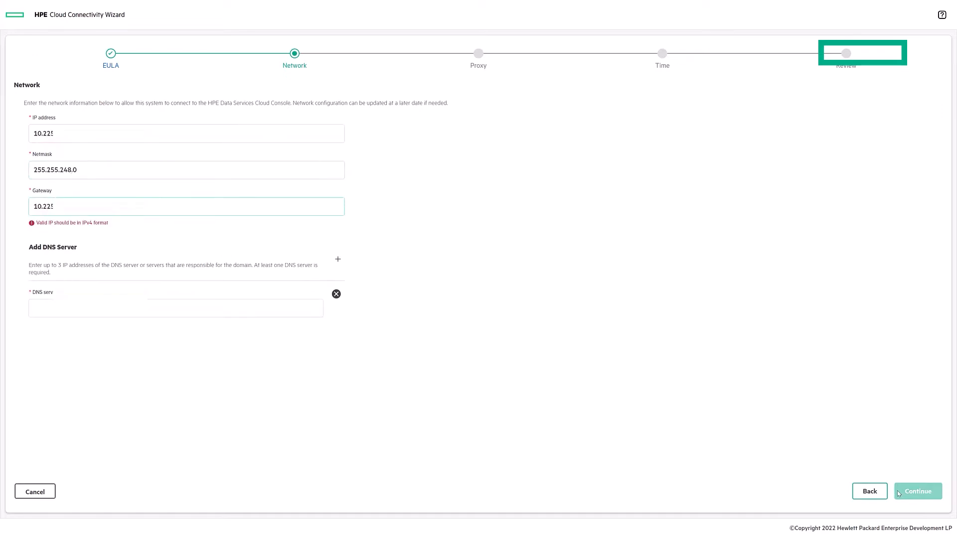
key(Tab)
text(10.2)
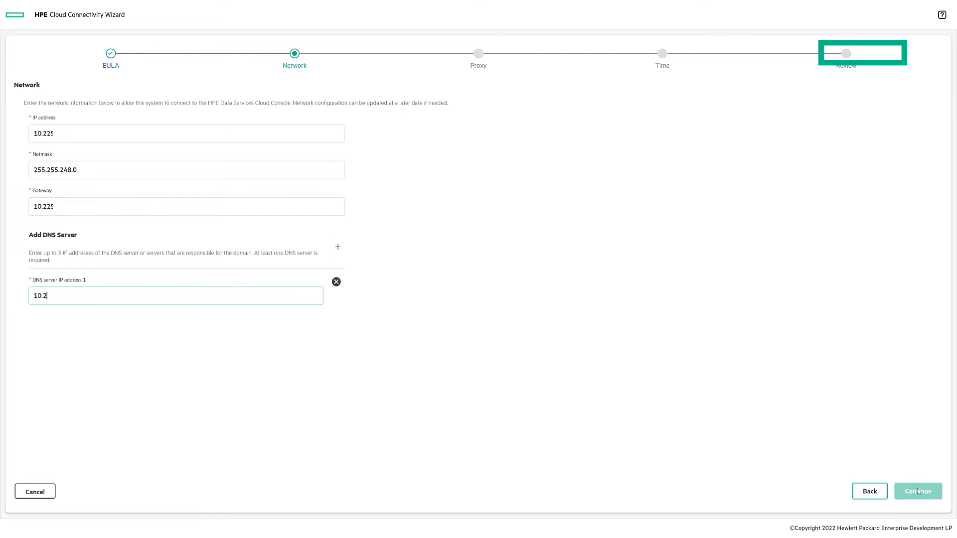
text(271)
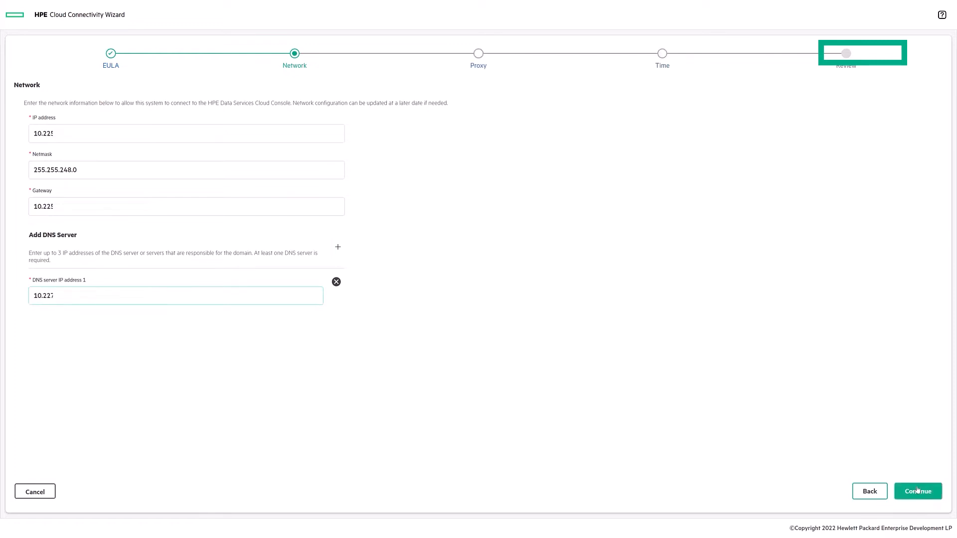
click(918, 491)
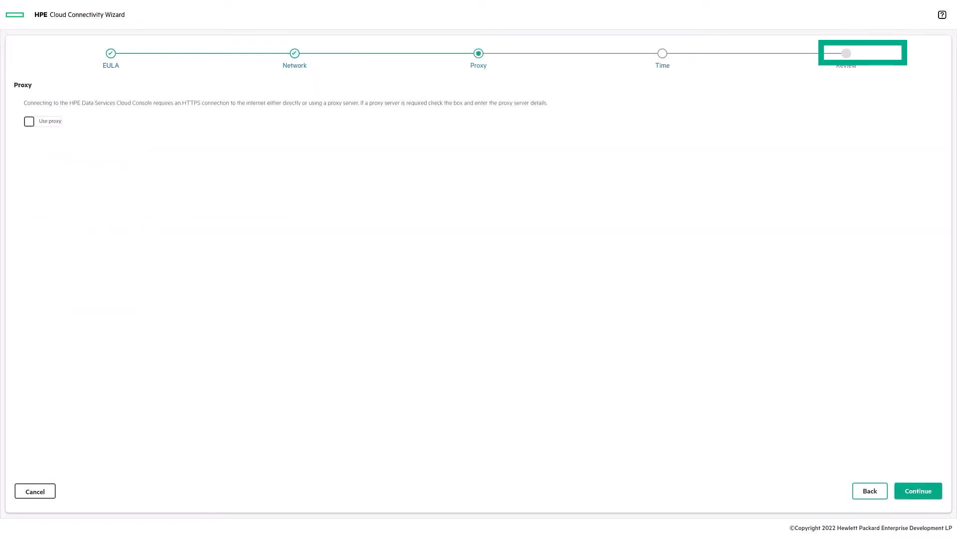
Enable connecting through a proxy and enter the proxy server address.
click(29, 121)
click(181, 159)
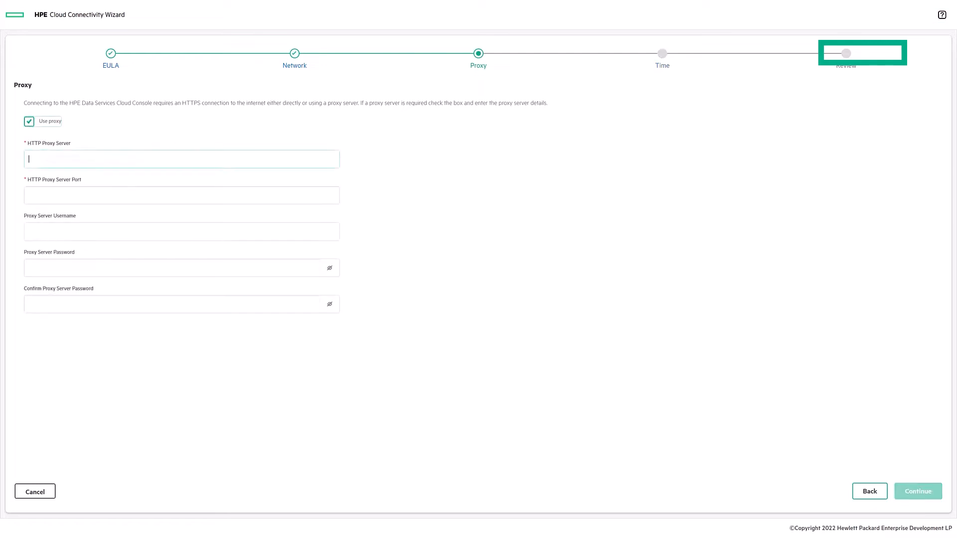
text(16)
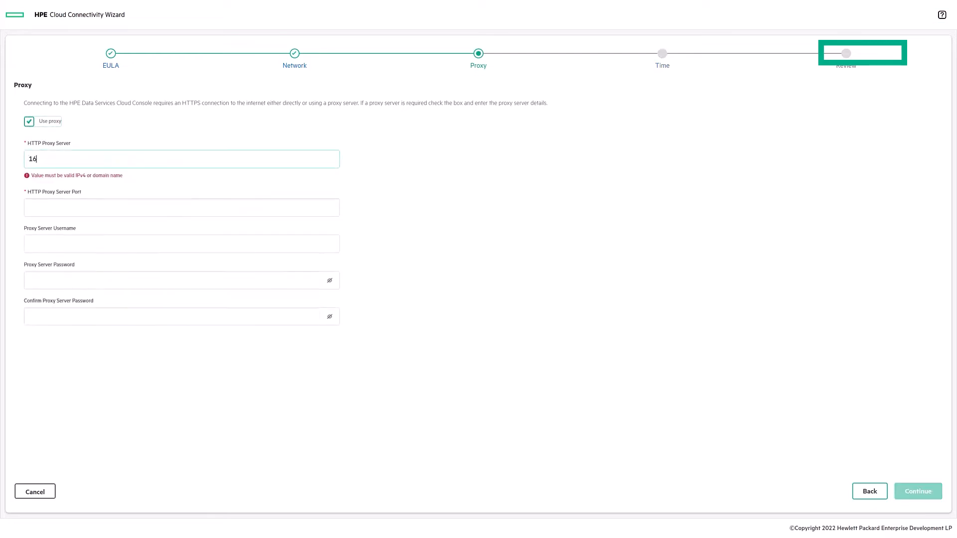
text(.8)
key(Tab)
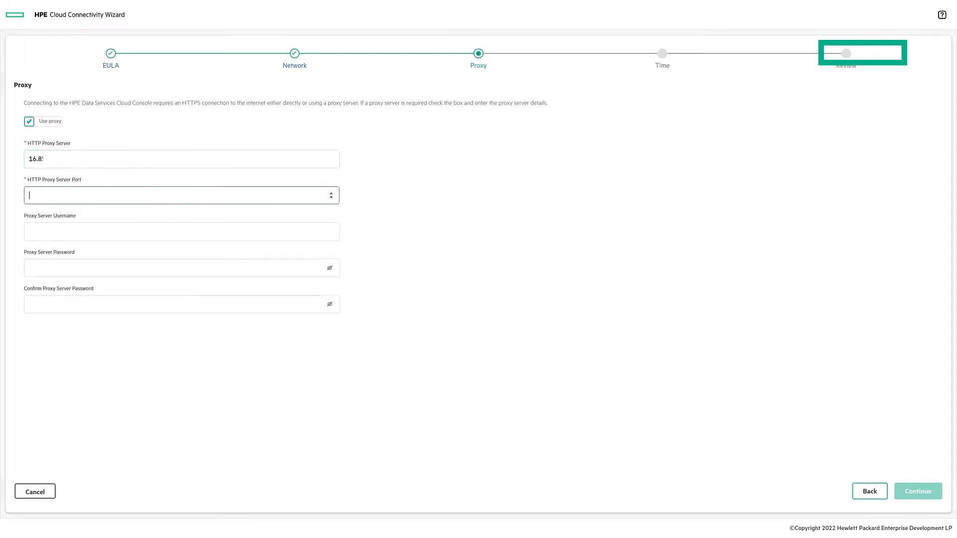
Enter proxy port 8080, then set the NTP server and the America/Denver time zone.
text(8080)
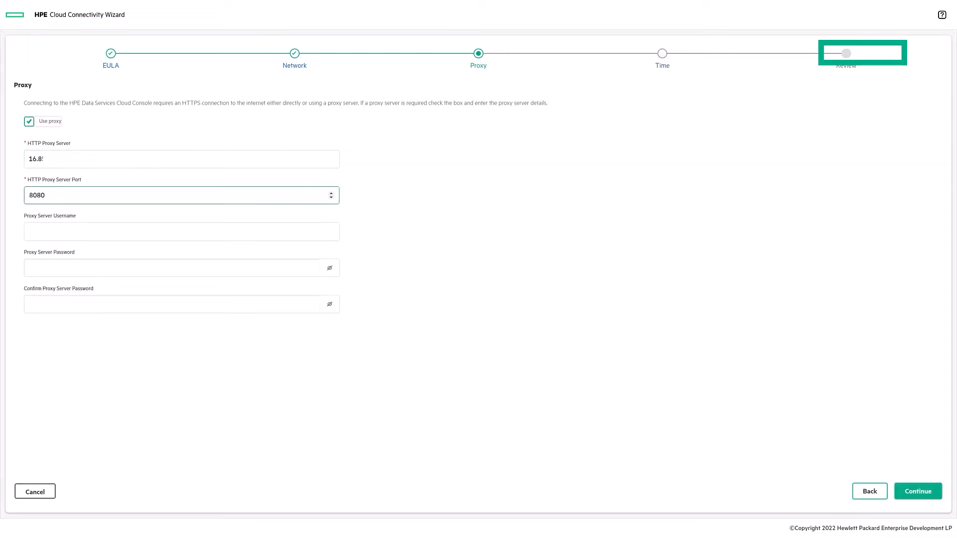
click(924, 492)
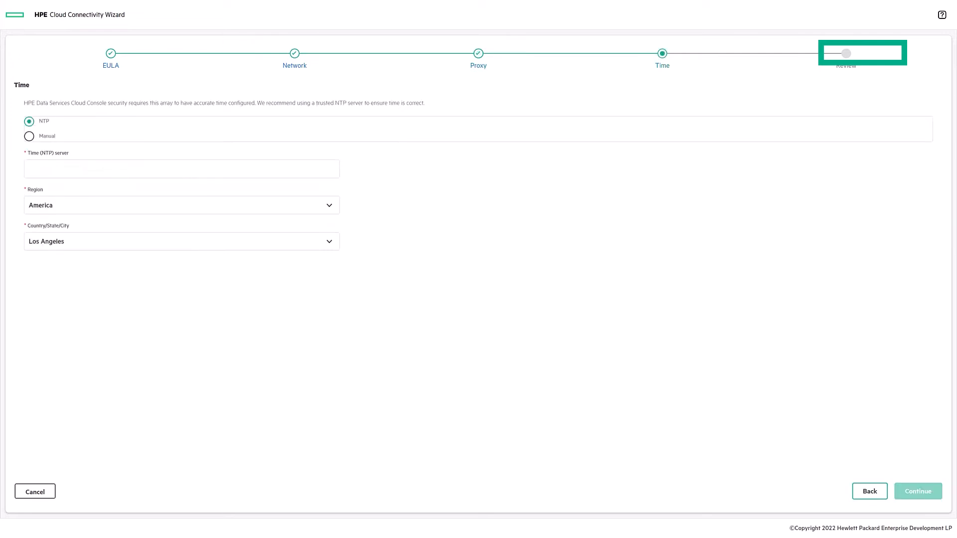
text(16.1)
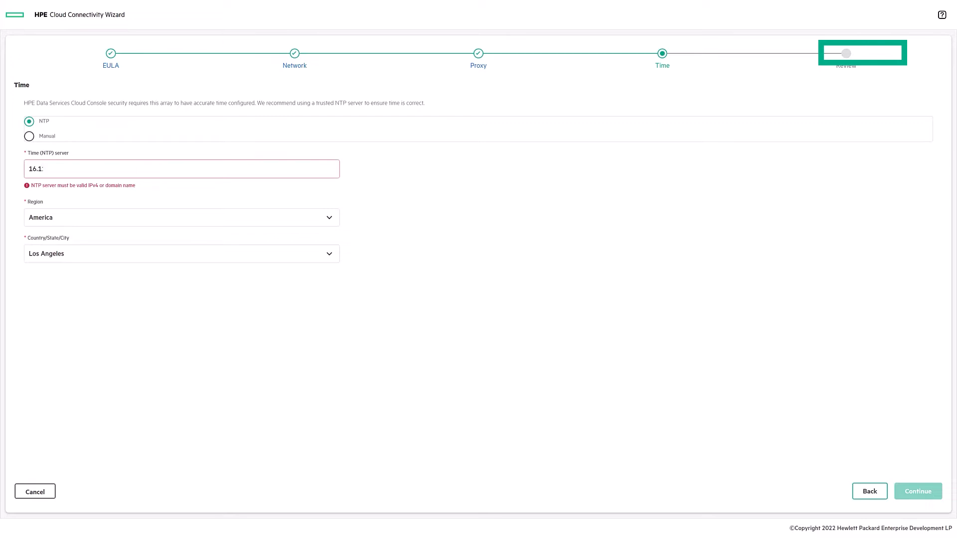
text(1)
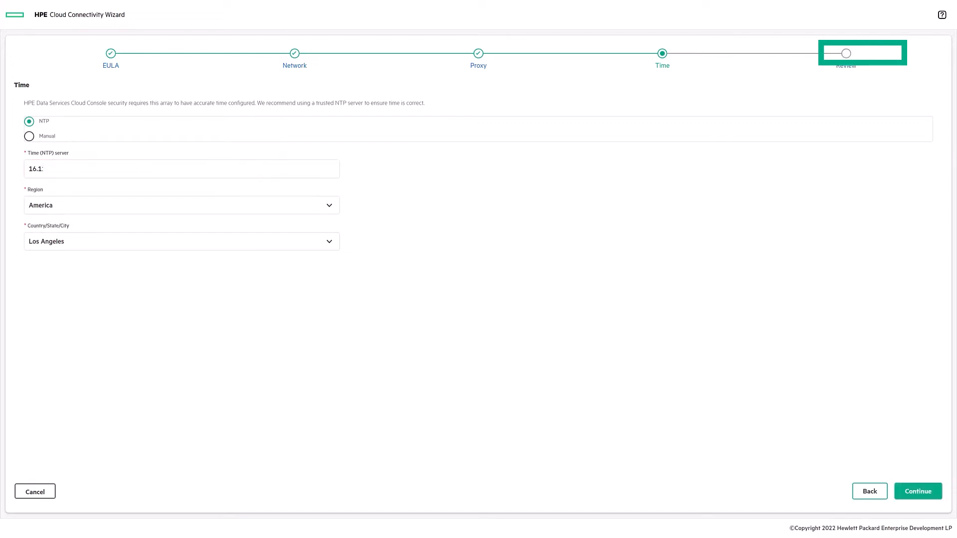
click(329, 242)
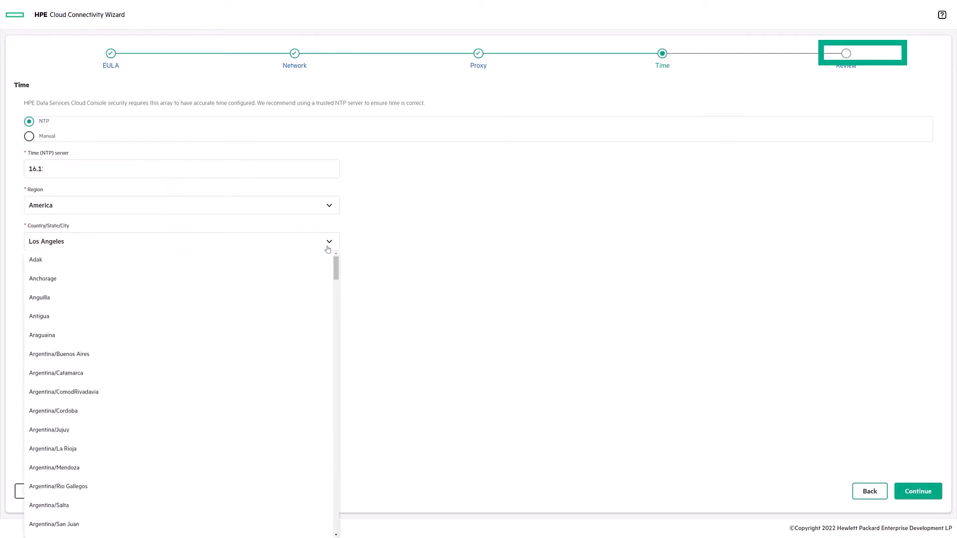
scroll(284, 354, down, 7)
scroll(283, 355, down, 5)
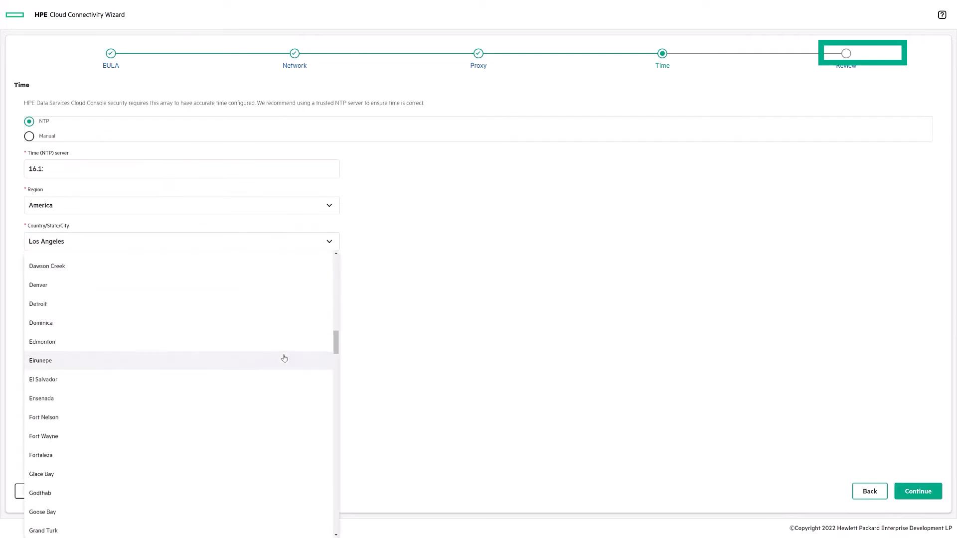
click(251, 292)
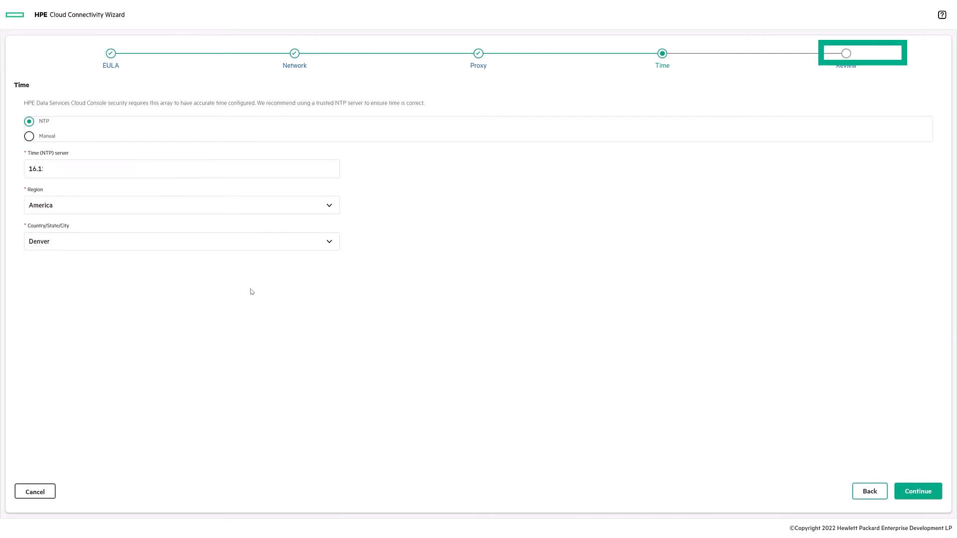
click(928, 491)
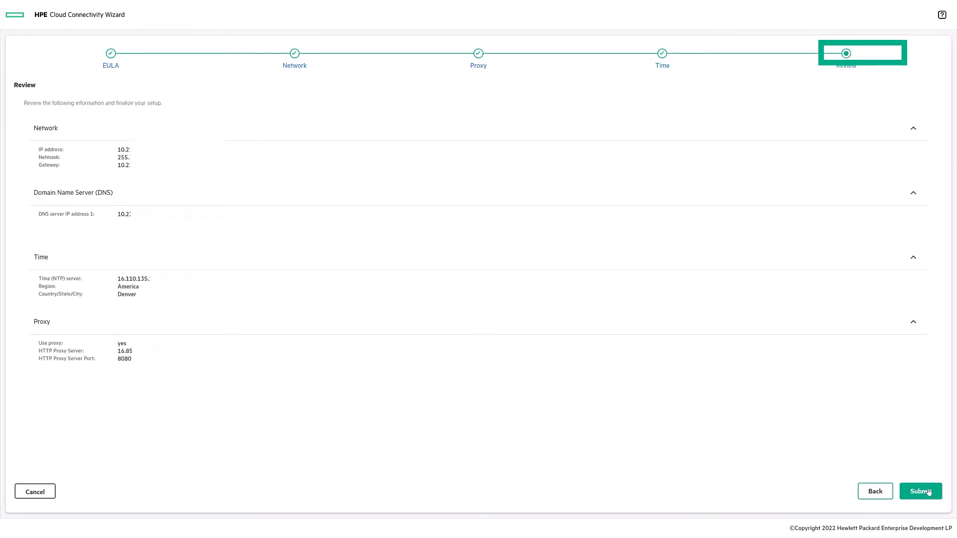
Submit the connectivity settings and, once connected at 100%, launch the console.
click(927, 492)
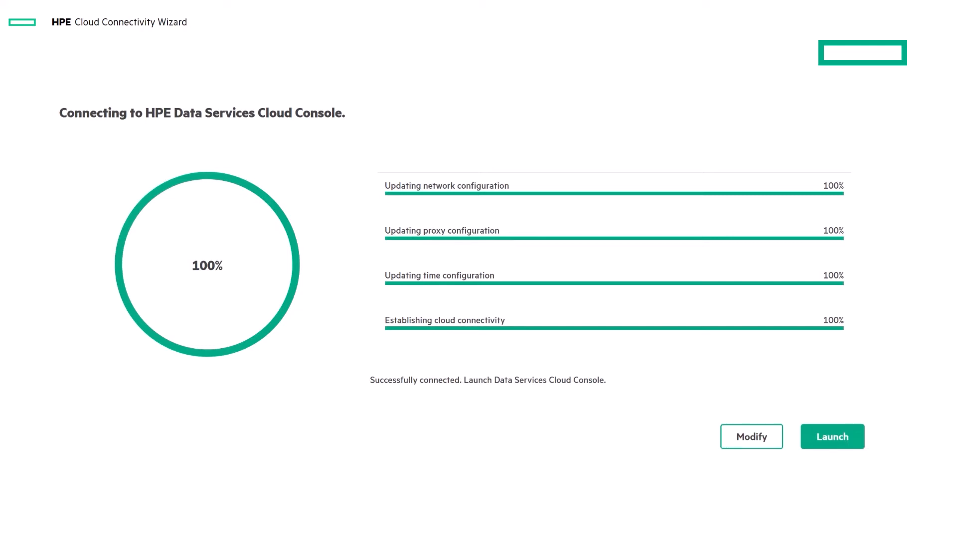
click(832, 437)
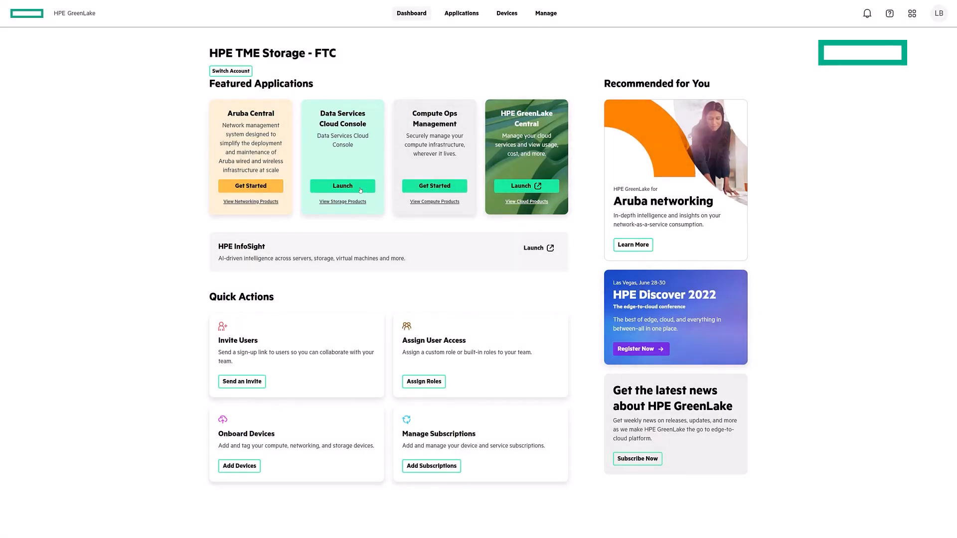
Open the Setup Service in Data Services Cloud Console and start setup for system AF-300563.
click(352, 188)
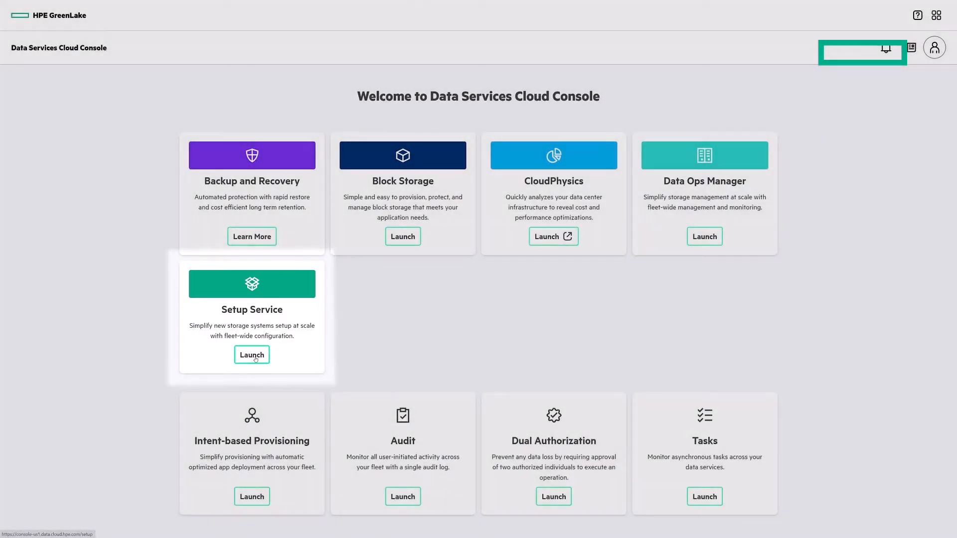
click(255, 357)
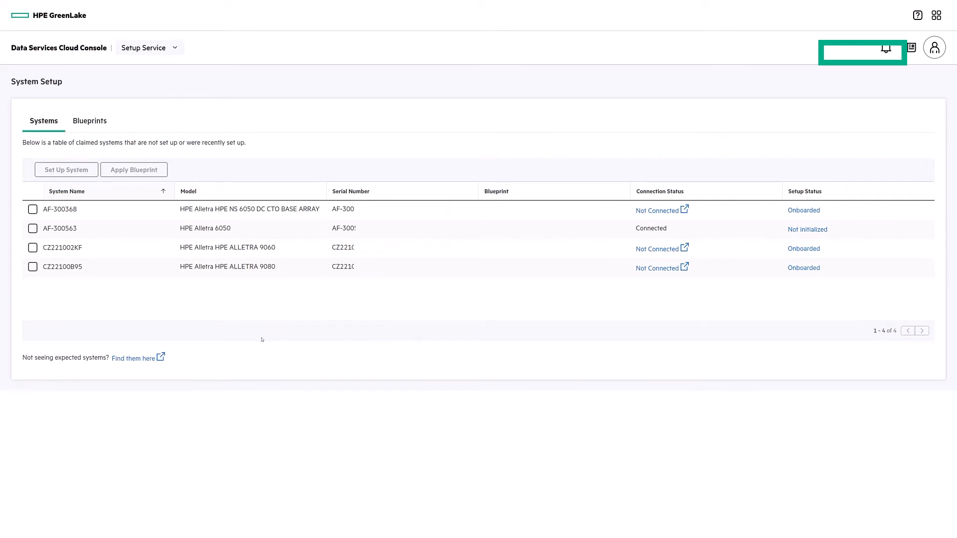
click(33, 229)
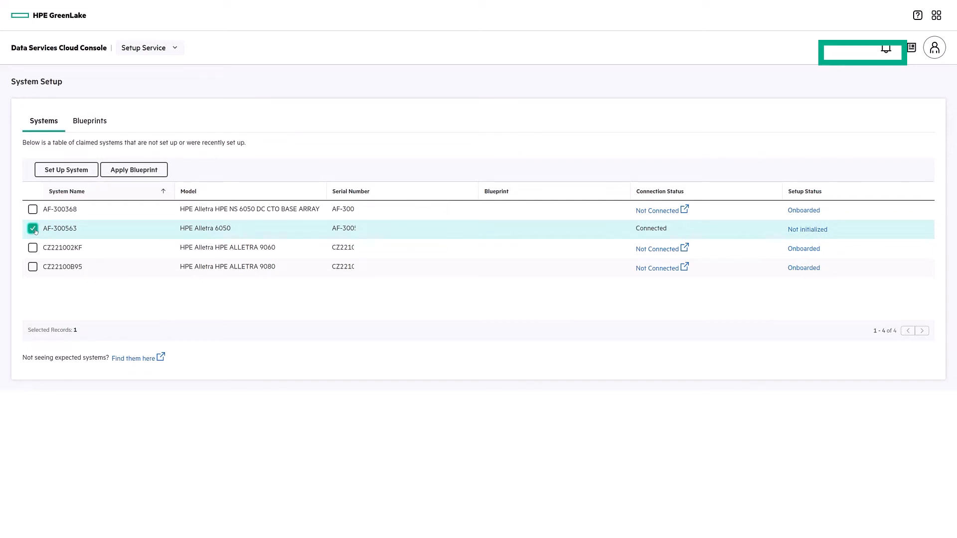
click(80, 171)
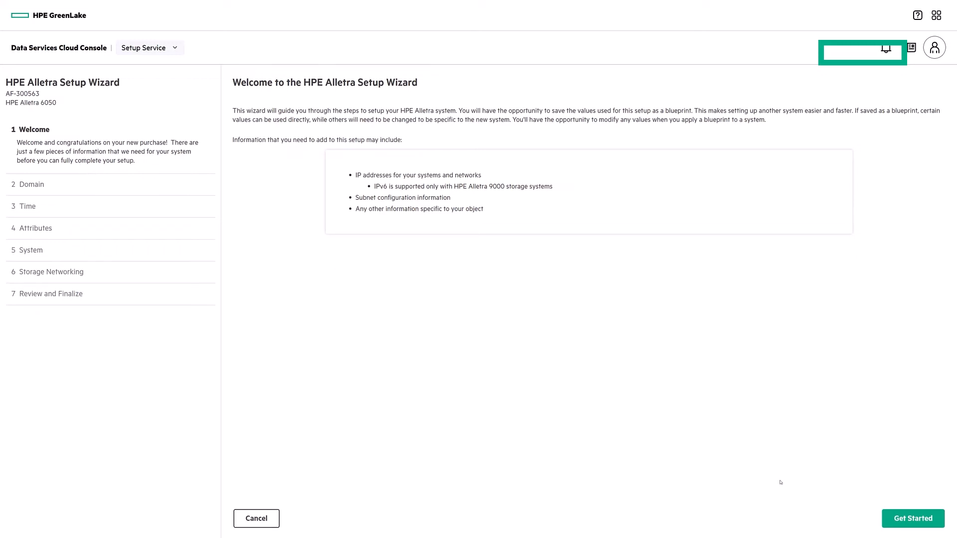
Set the domain name ftc.stc and accept the default Time and HTTP Proxy settings.
click(906, 523)
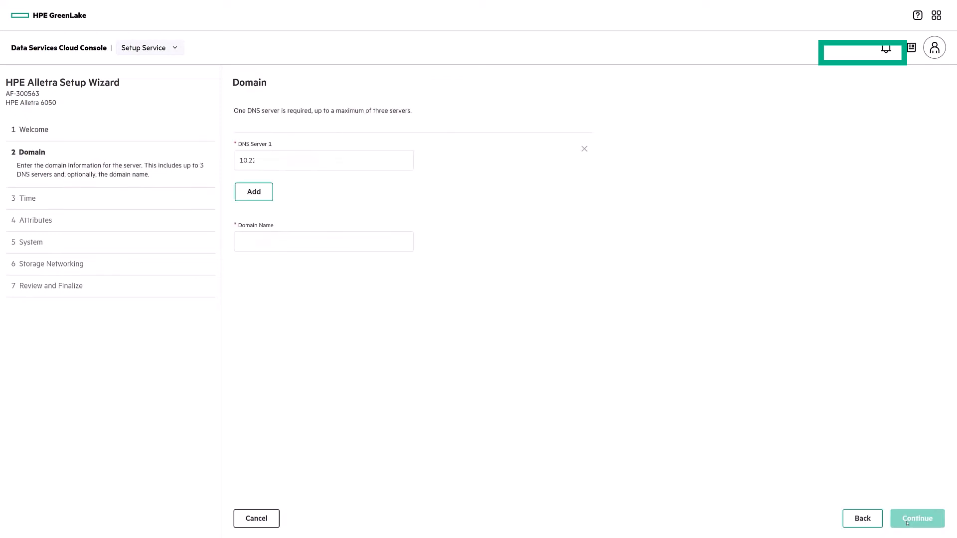
text(ftc.stc)
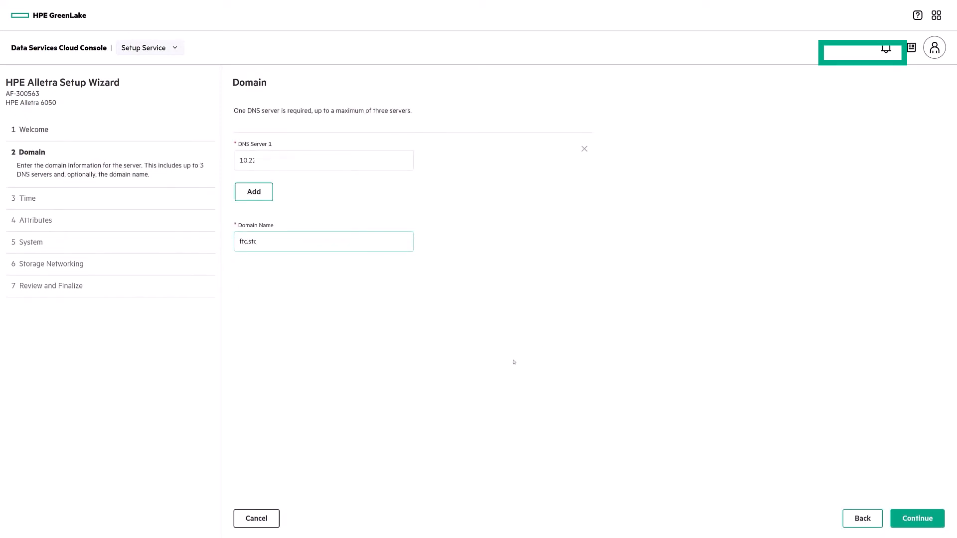
click(925, 521)
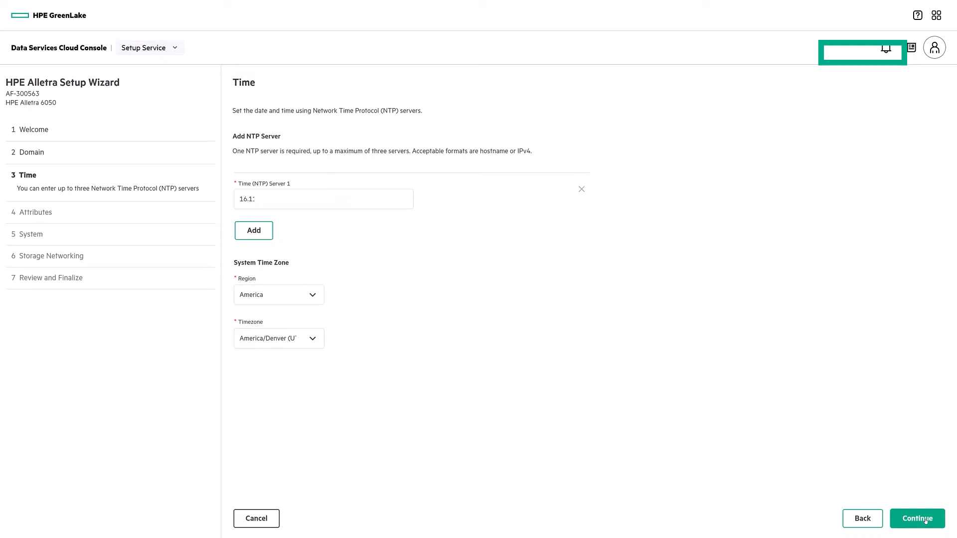
click(925, 520)
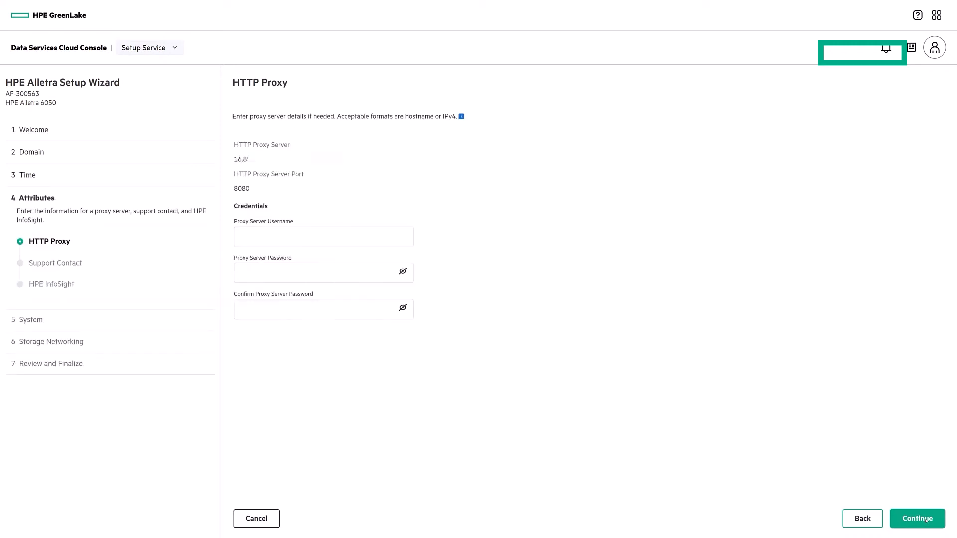
click(926, 520)
Fill in the support contact's name, United States, English, company HPE TME, phone and e-mail, then pass InfoSight.
key(Tab)
key(Tab)
key(Tab)
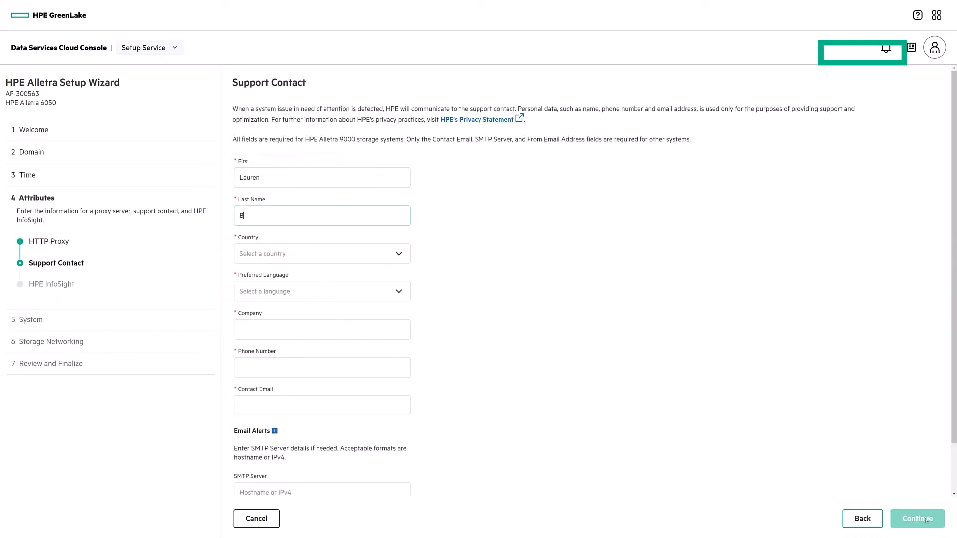
key(Tab)
key(Down)
text(United States)
key(Down)
key(Return)
key(Tab)
key(Down)
key(Return)
key(Tab)
text(HPE TME)
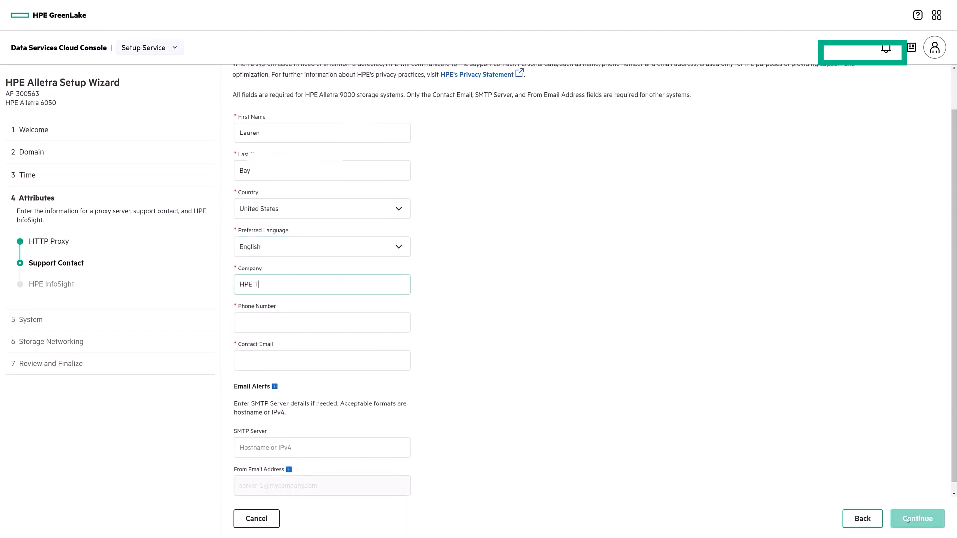
key(Tab)
text(720)
key(Tab)
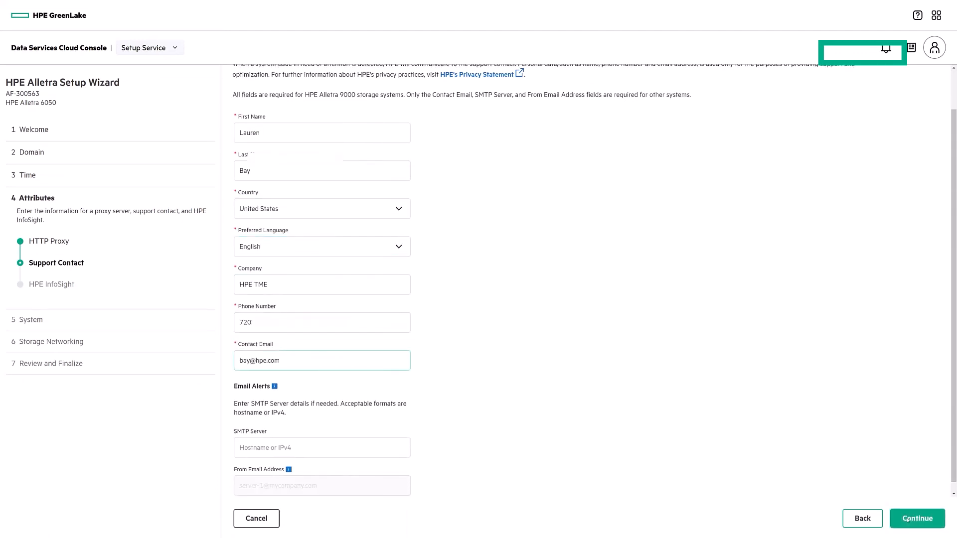
click(908, 521)
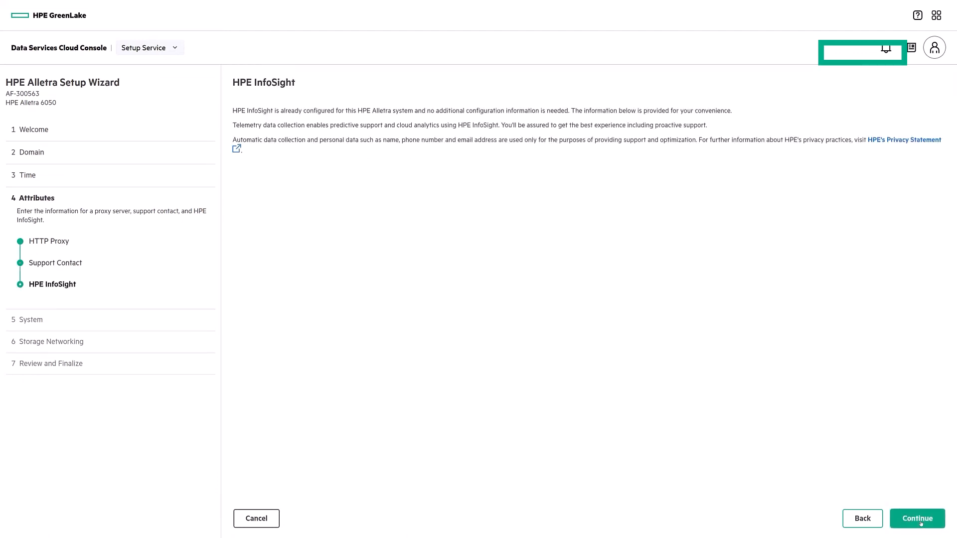
click(917, 519)
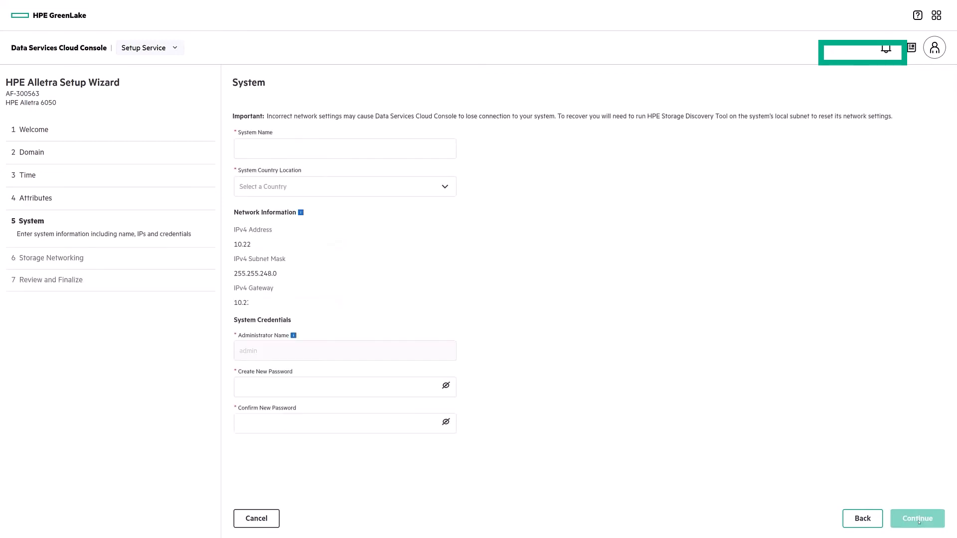
Name the system TME-A6050, set its country to United States, and enter and confirm the admin password.
text(TME-A6050)
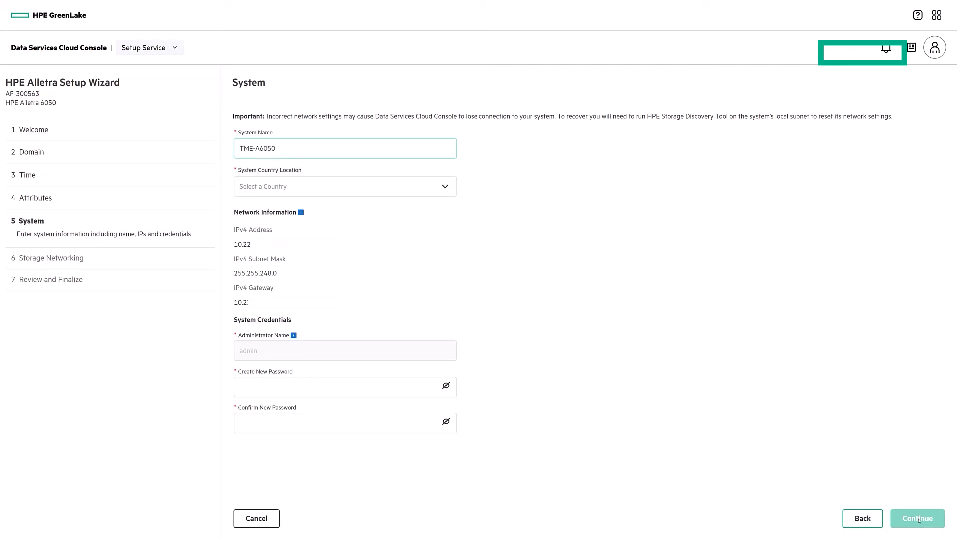
key(Tab)
key(Down)
text(united)
key(Down)
key(Down)
key(Down)
key(Return)
key(Tab)
text(••••••••••••)
key(Tab)
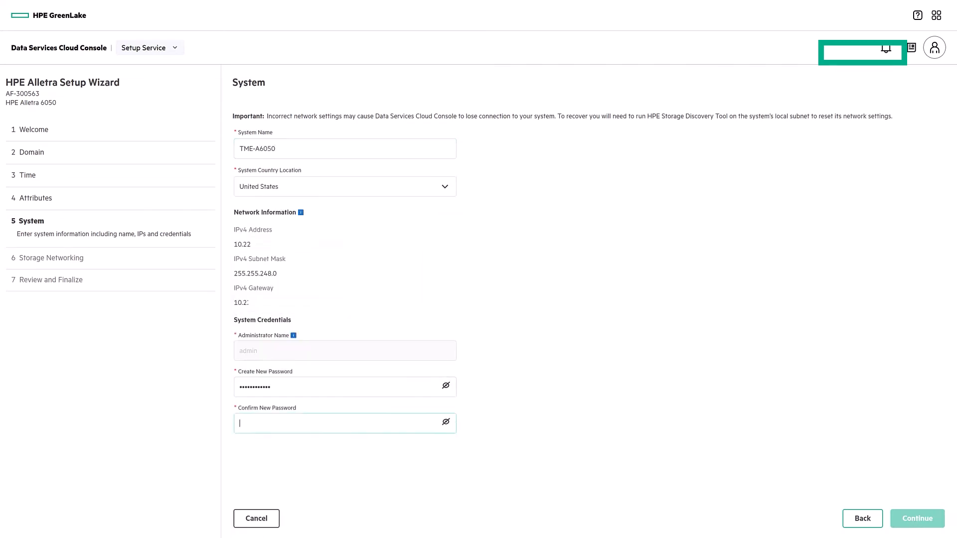
text(••••••••••••)
click(923, 519)
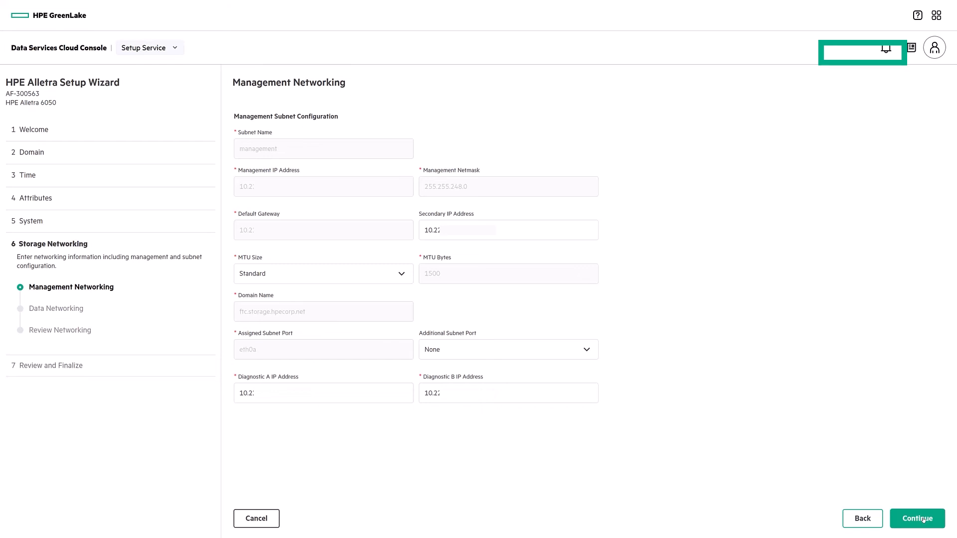
Accept the management network settings and start a data subnet named data-sn1.
click(923, 520)
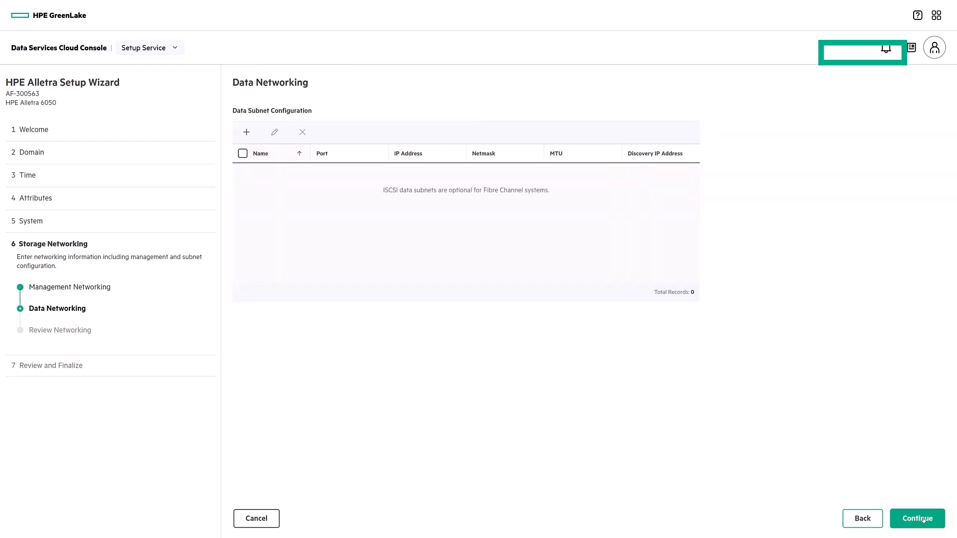
click(246, 132)
click(793, 137)
text(data-sn1)
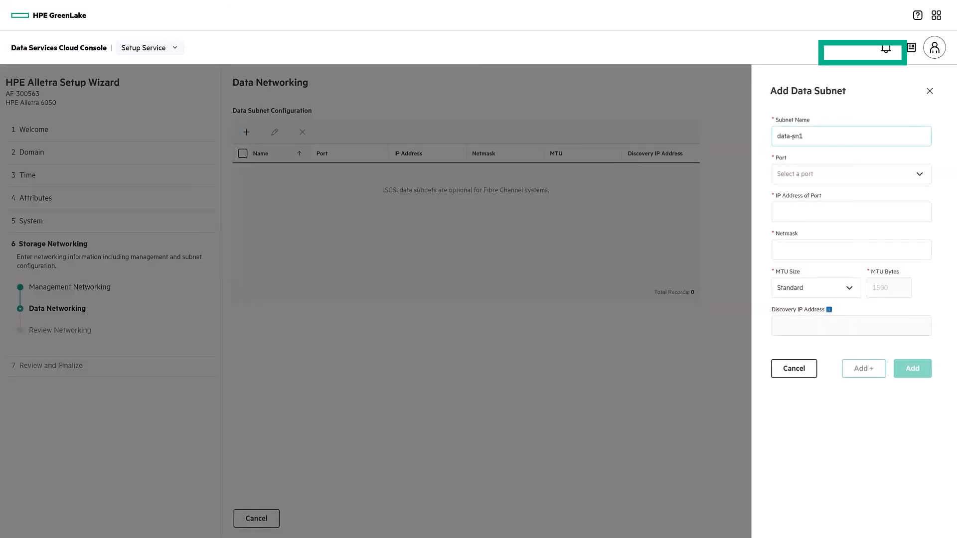
Discard the data-sn1 subnet without choosing a port, and continue past Data Networking and Review Networking.
click(803, 174)
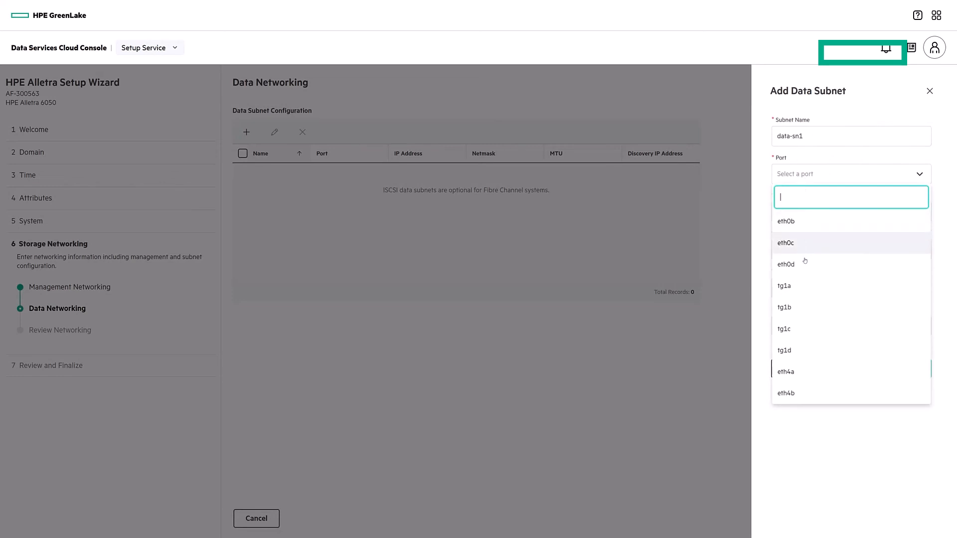
click(805, 414)
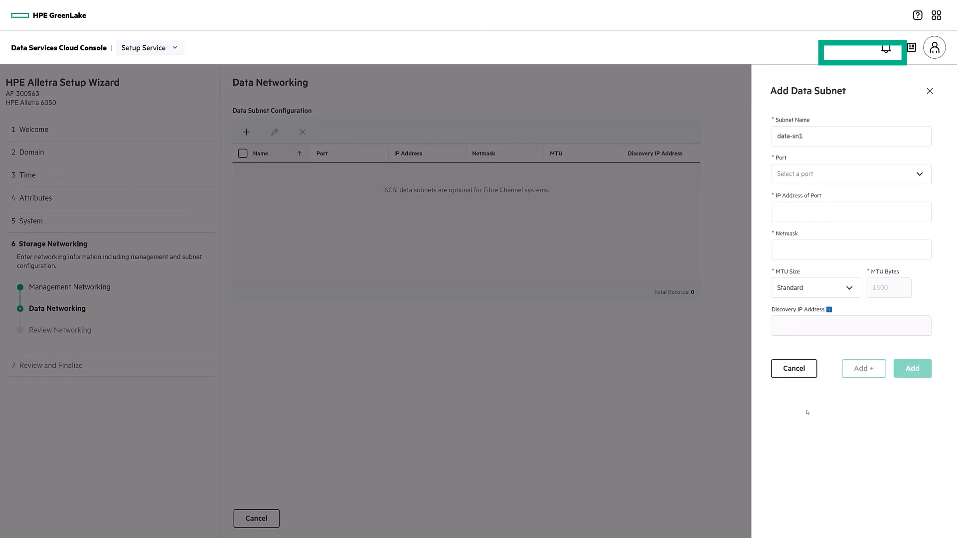
click(803, 371)
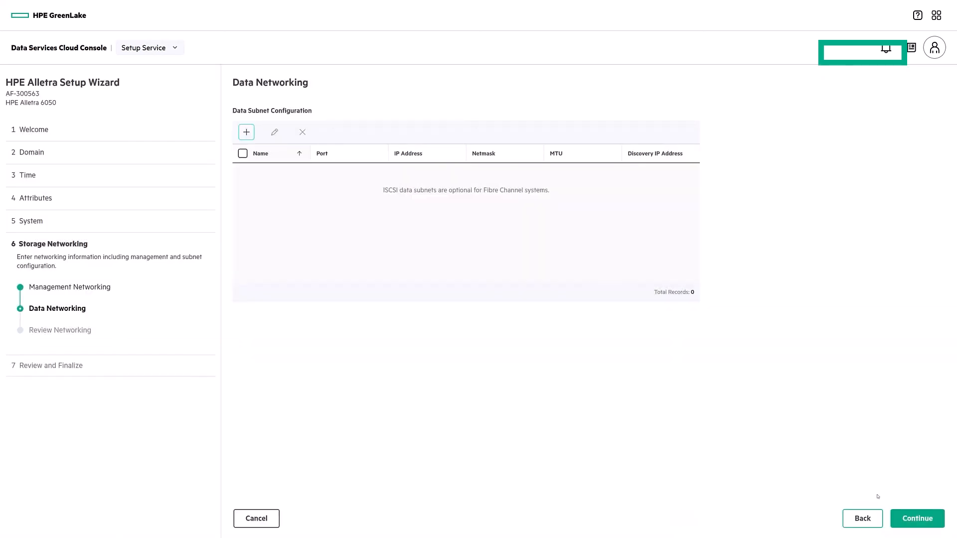
click(913, 523)
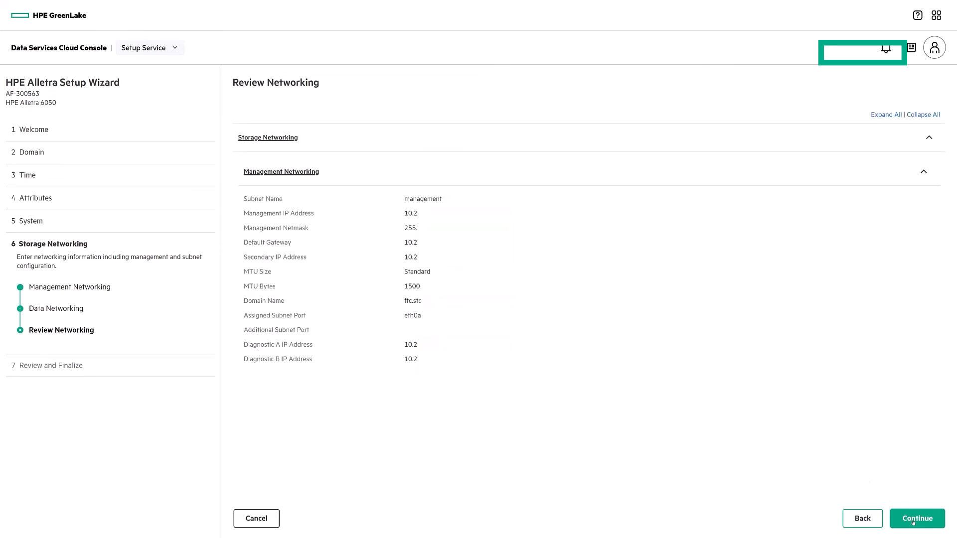
click(913, 523)
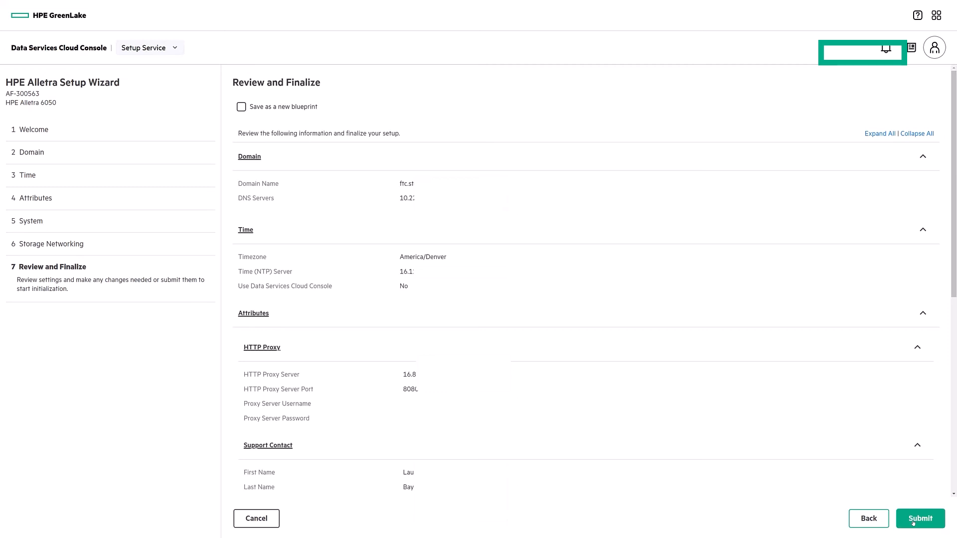
Save the settings as new blueprint A6k-BP1 and submit, running initialization to 100%.
click(241, 106)
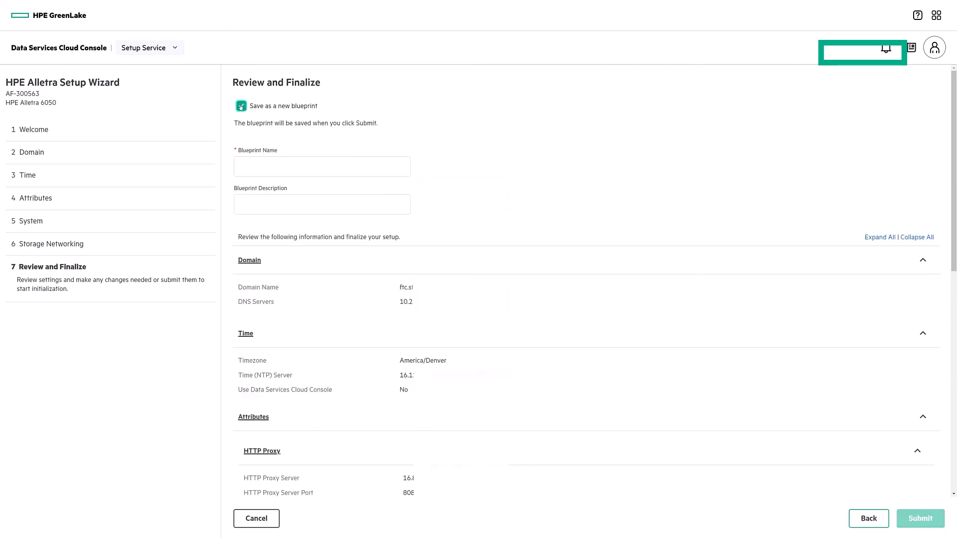
click(250, 161)
text(A6k-)
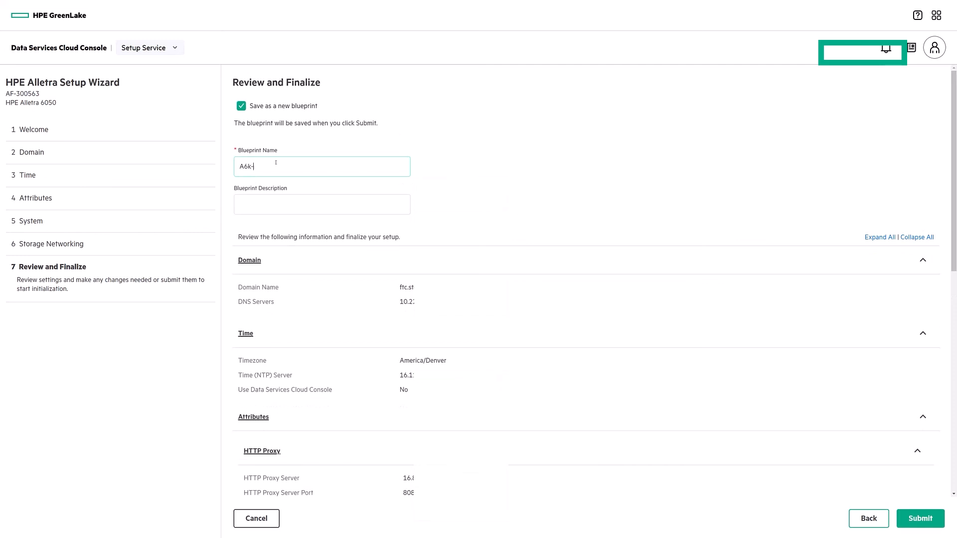
text(BP1)
click(927, 202)
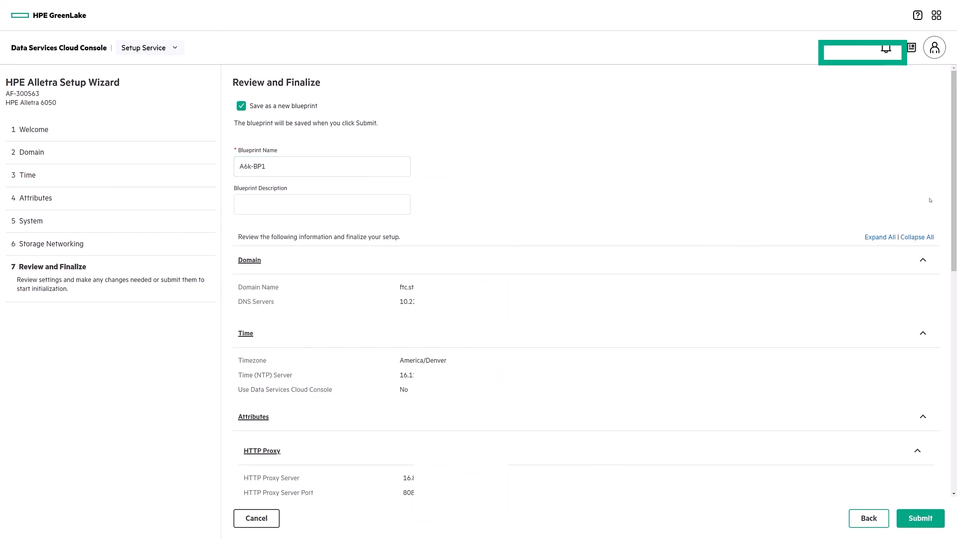
click(922, 520)
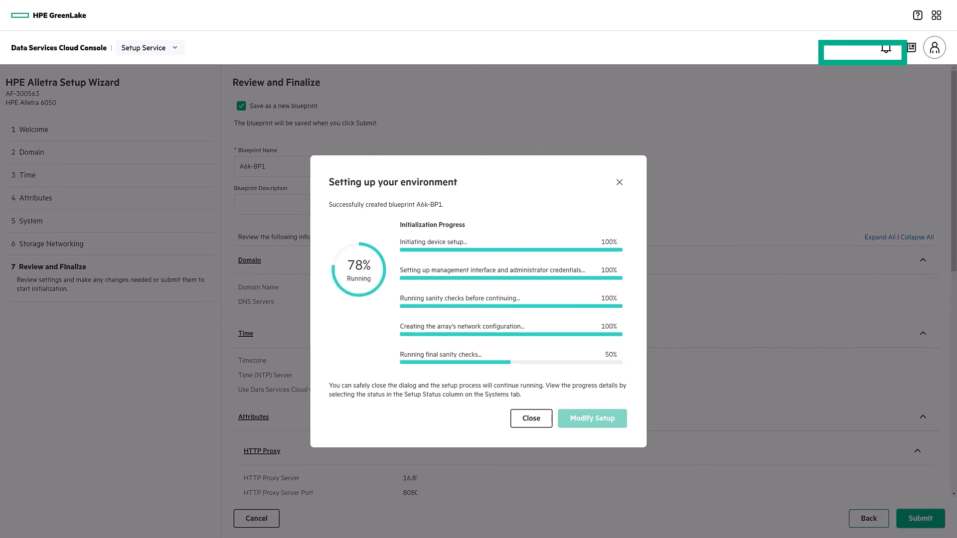
Close the finished progress dialog and switch to Data Ops Manager's Systems list showing TME-A6050.
click(533, 413)
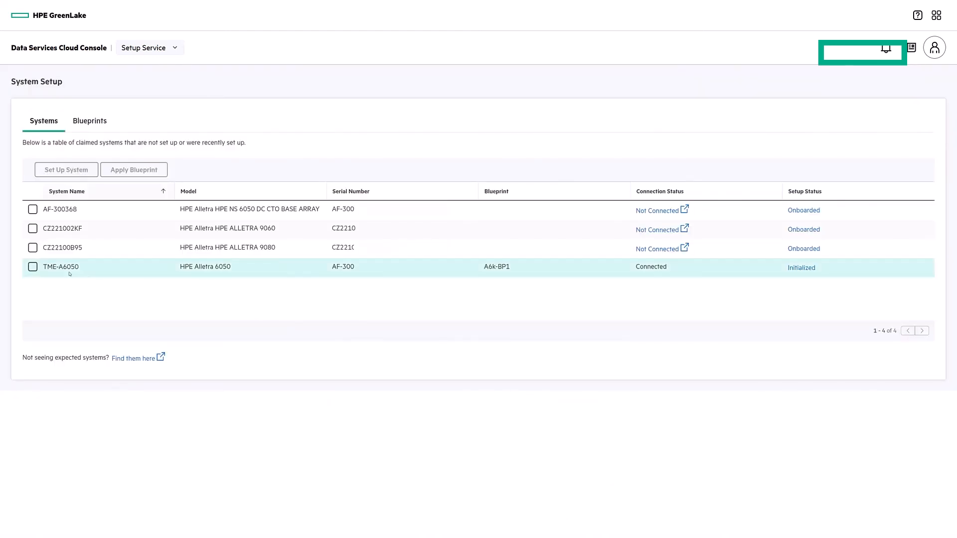
click(163, 51)
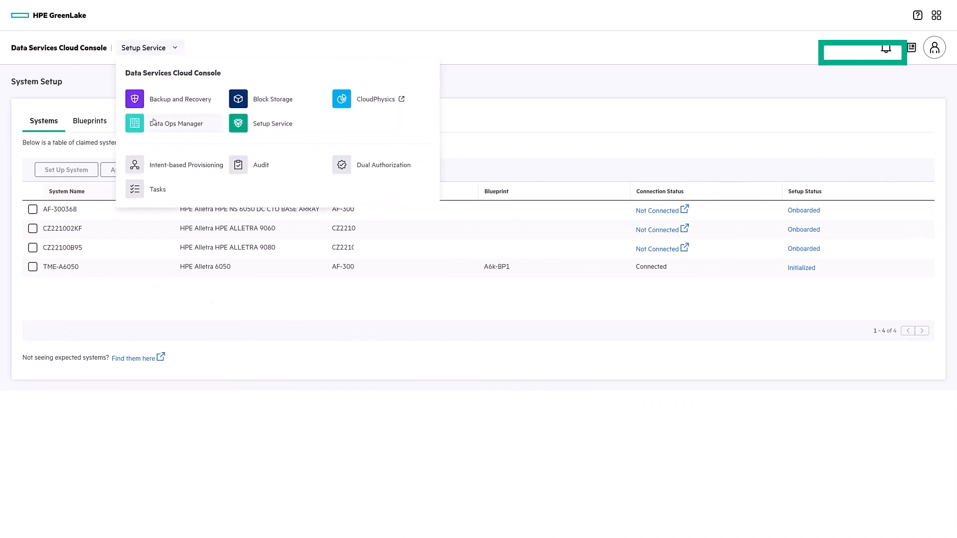
click(154, 124)
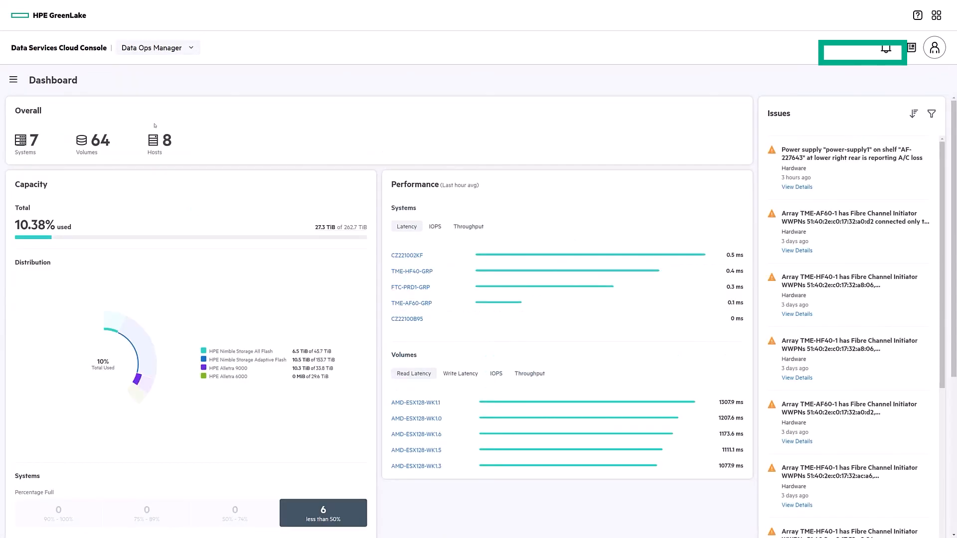
click(31, 154)
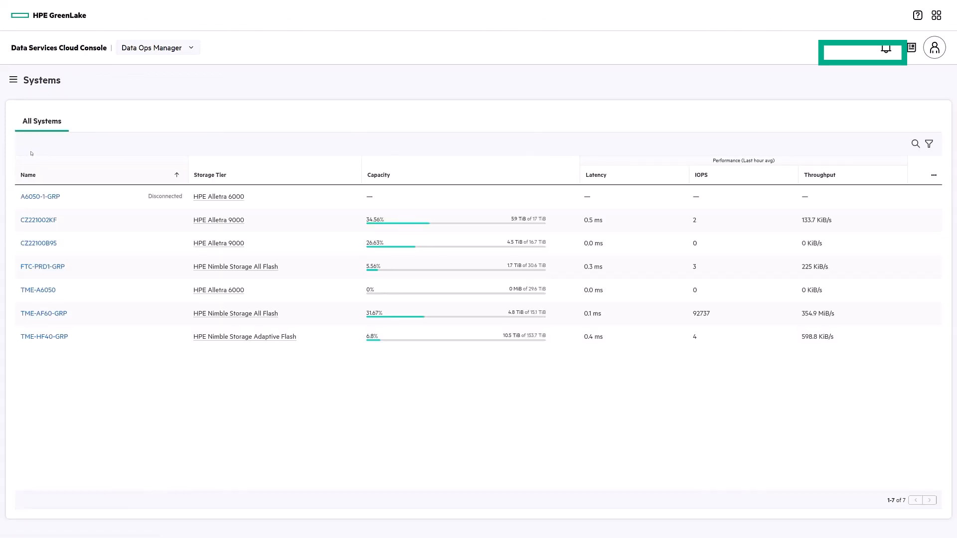